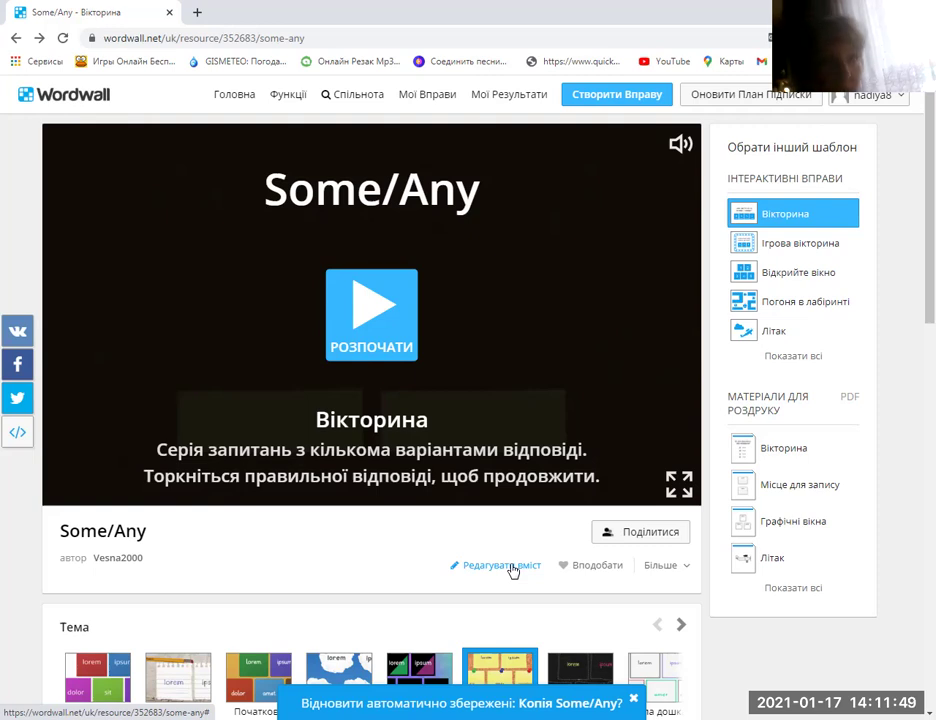
Open the copy of the Some/Any quiz in Wordwall's content editor
left_click(513, 571)
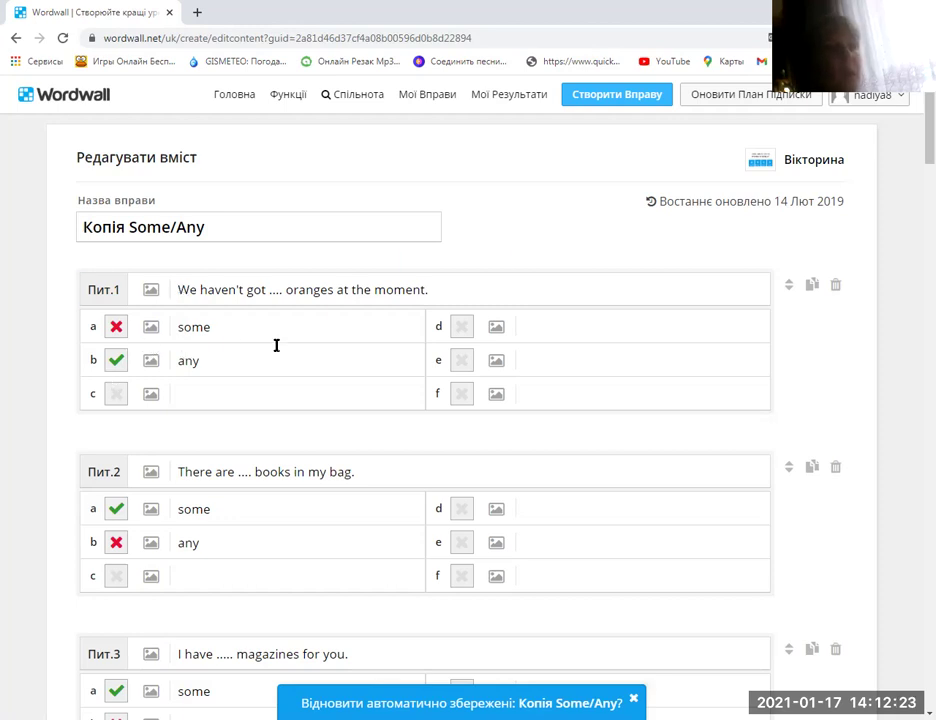
Replace question 1's old some/any sentence with 'By the time the doctor came the nurse _______'
key("Tab")
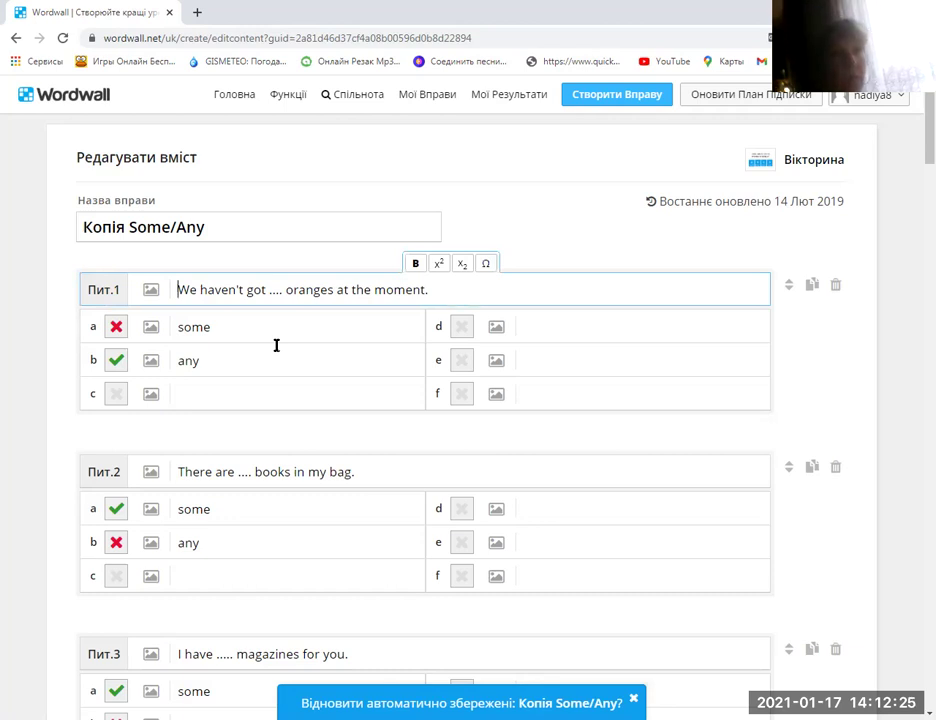
key("Delete")
key("Delete")
key("Delete")
key("Delete")
key("Delete")
key("Delete")
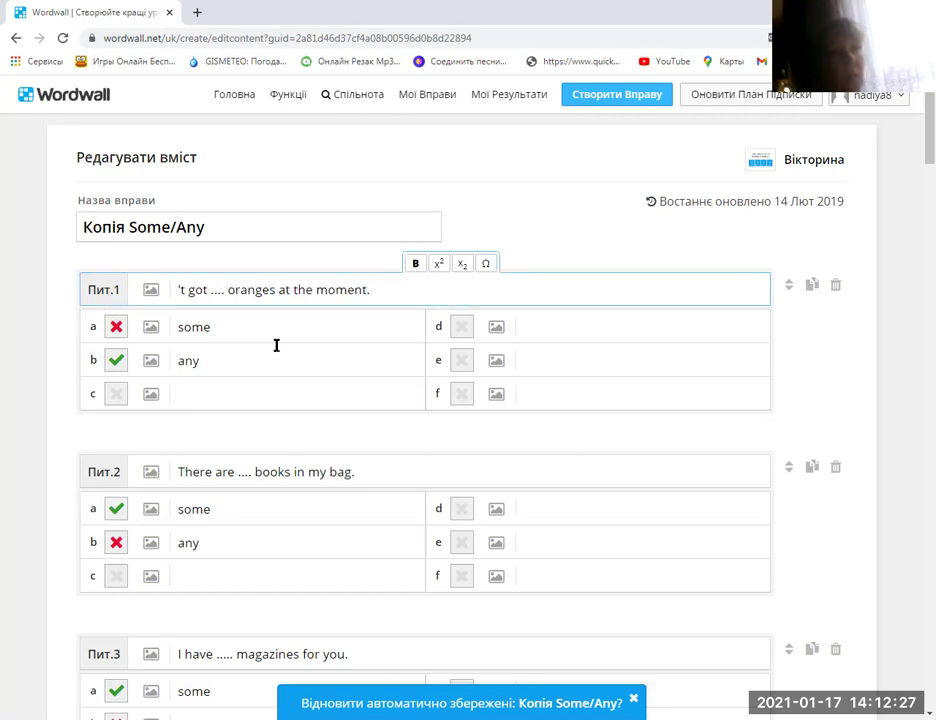
key("Delete")
key("Delete")
key("Delete")
key("Delete")
key("Delete")
key("Delete")
key("Delete")
key("Delete")
key("Delete")
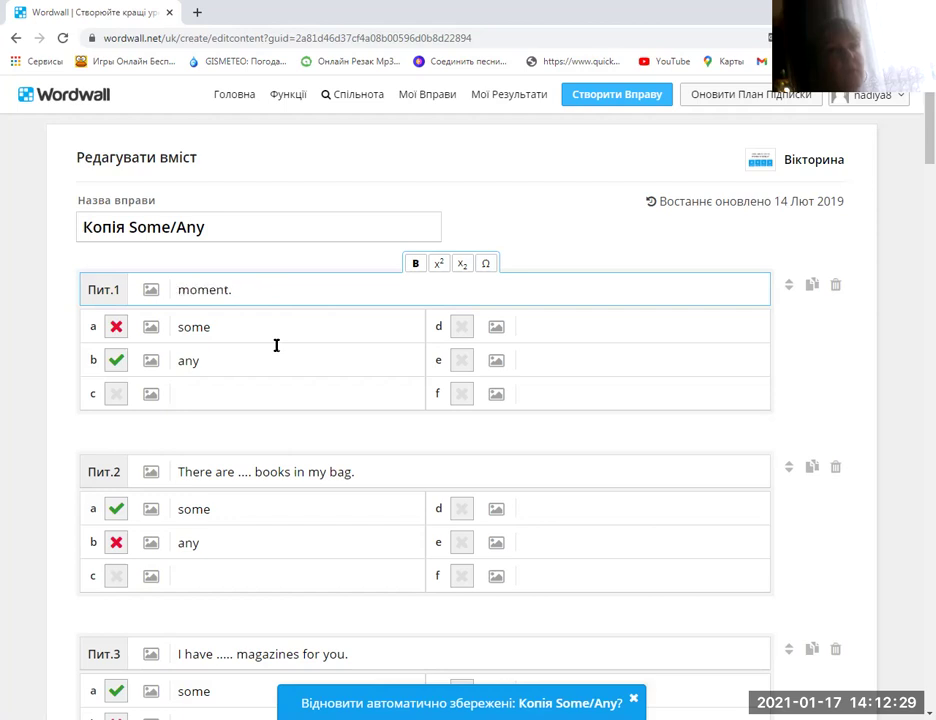
key("Delete")
key("Delete")
key("Delete")
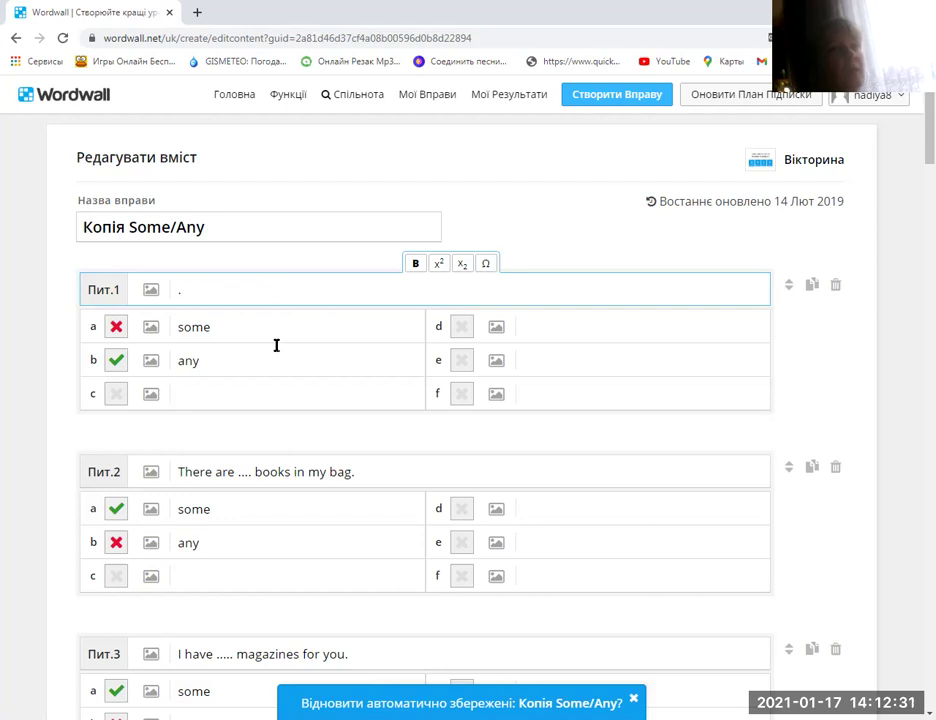
key("Delete")
type("By")
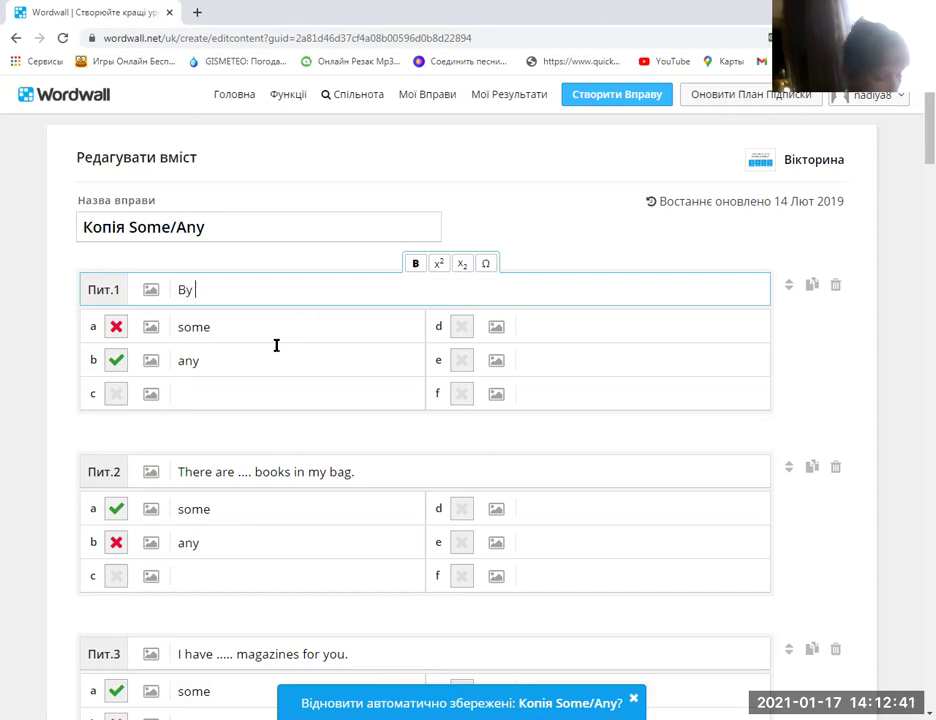
type("the ti")
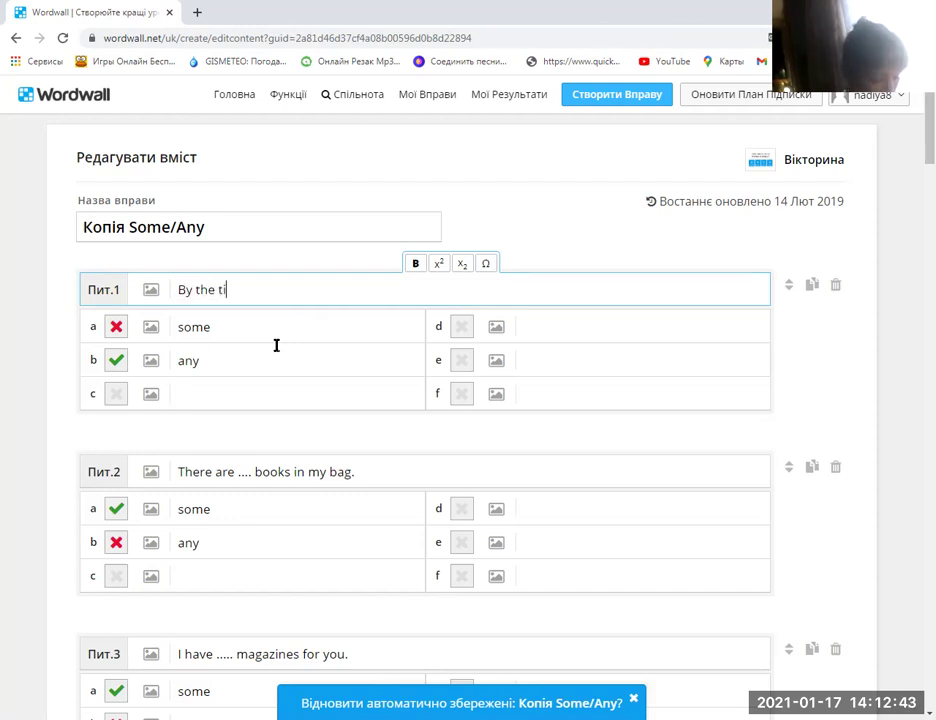
type("me")
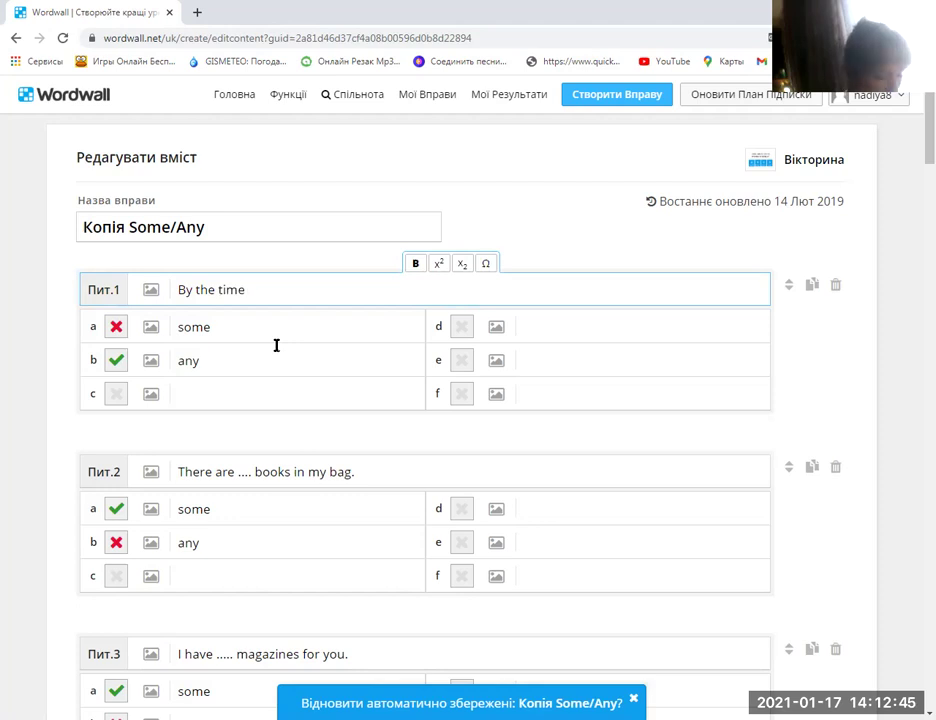
type(" the doctor")
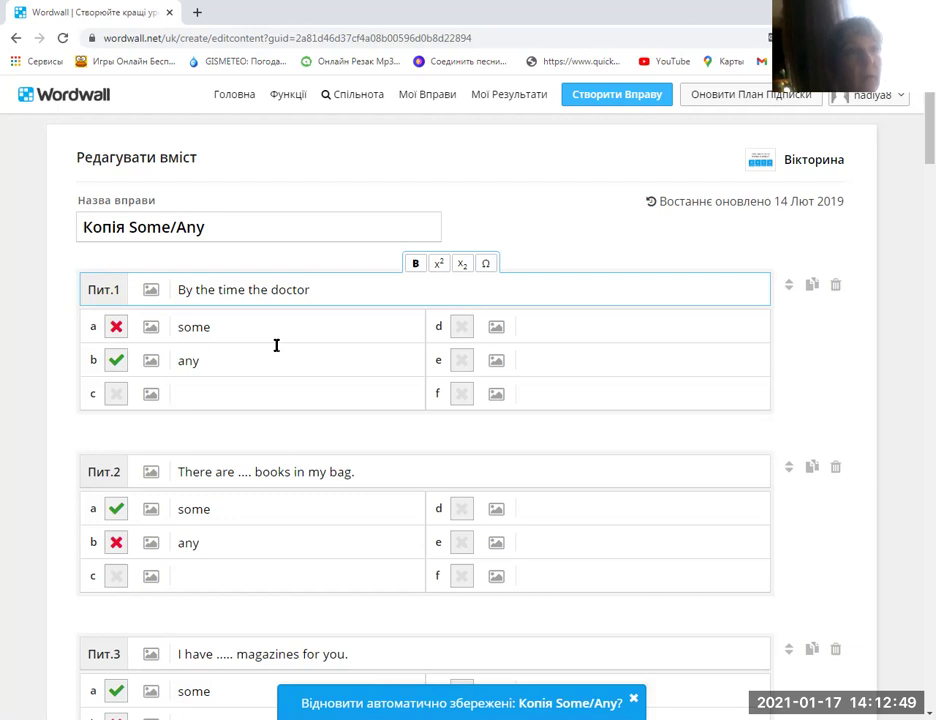
type(" ca")
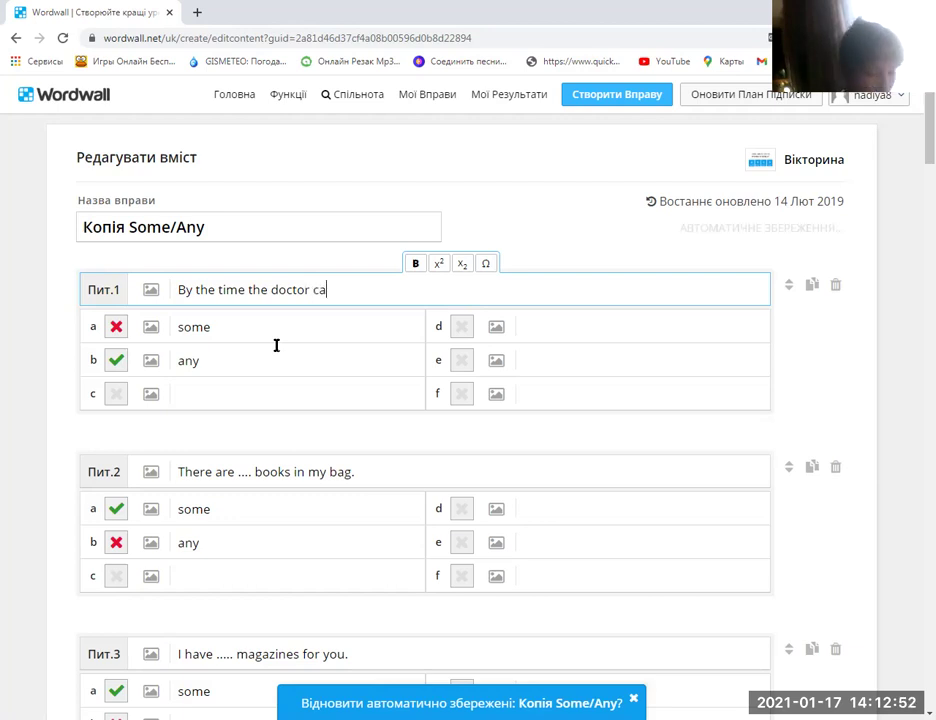
type("me")
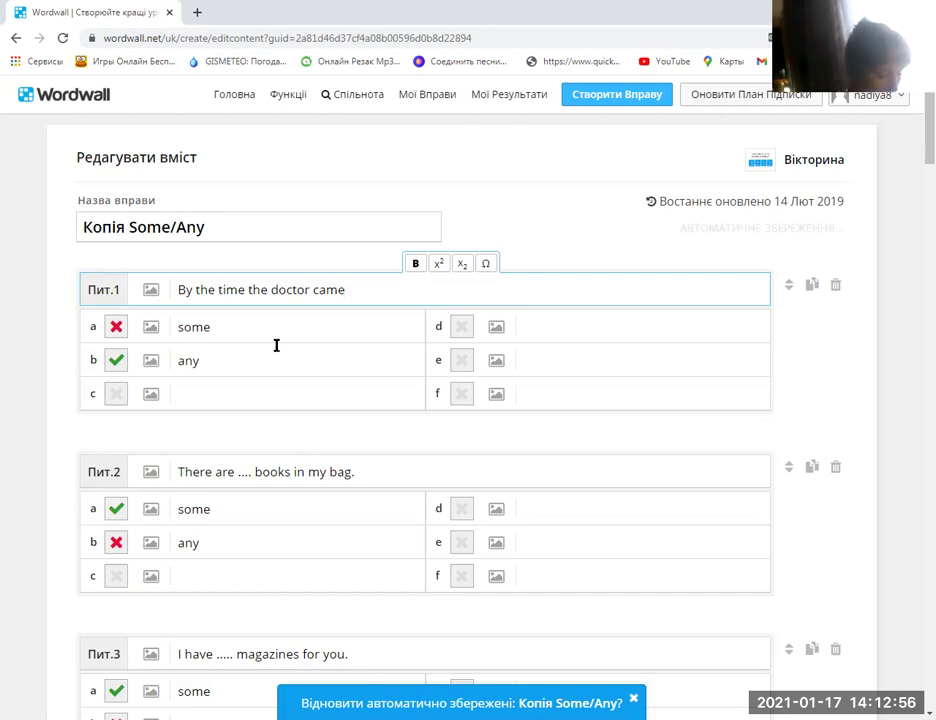
type(" the n")
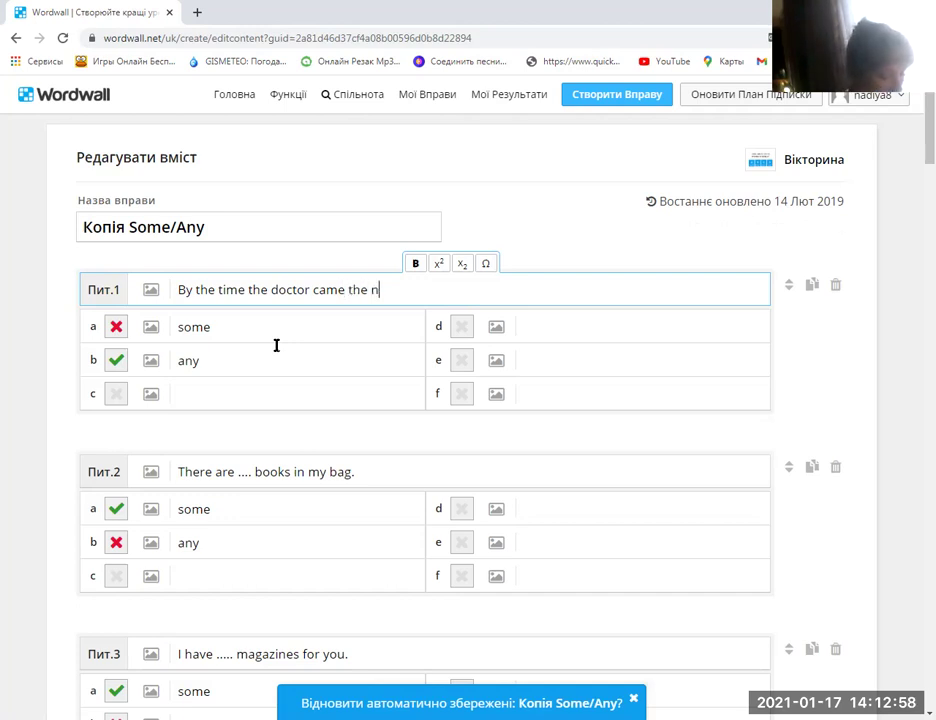
type("urse ")
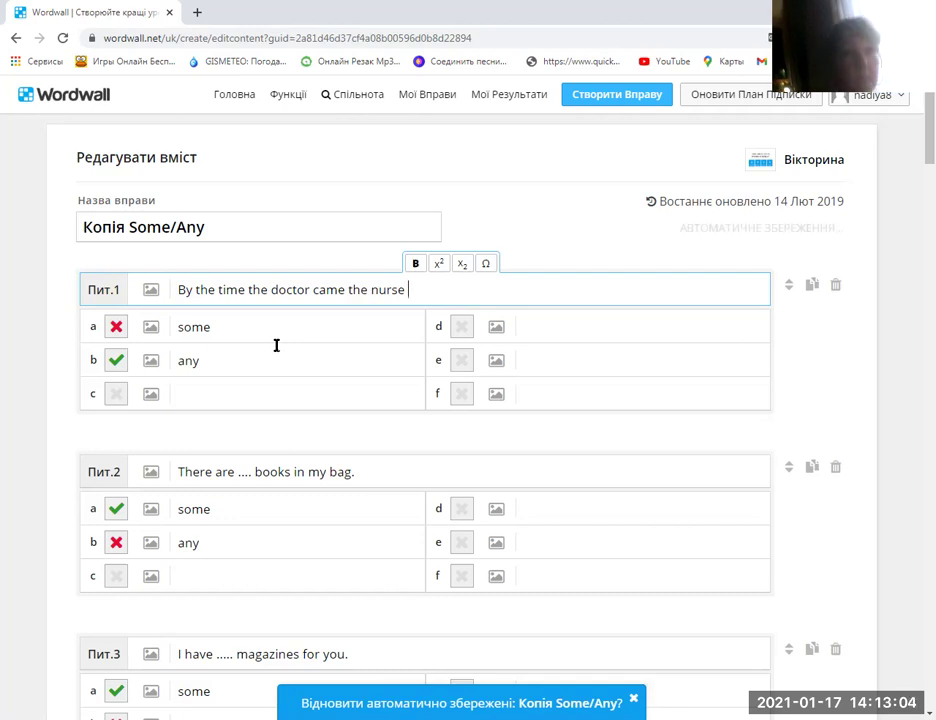
type("_______")
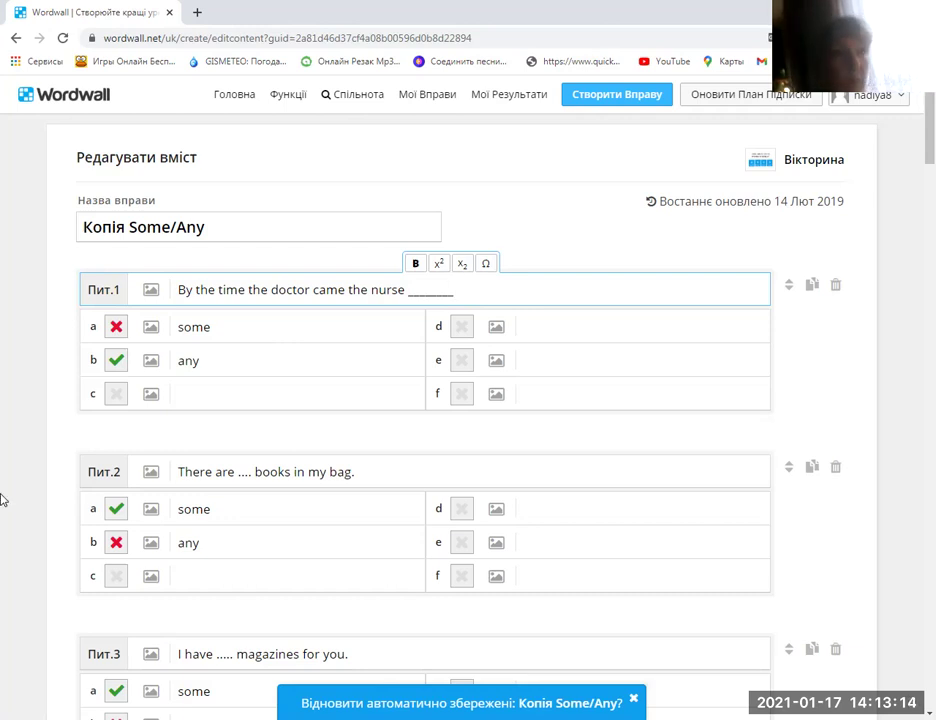
Set question 1's answers to 'gave' and 'had give', and end it with 'first aid for the patient.'
left_click(182, 326)
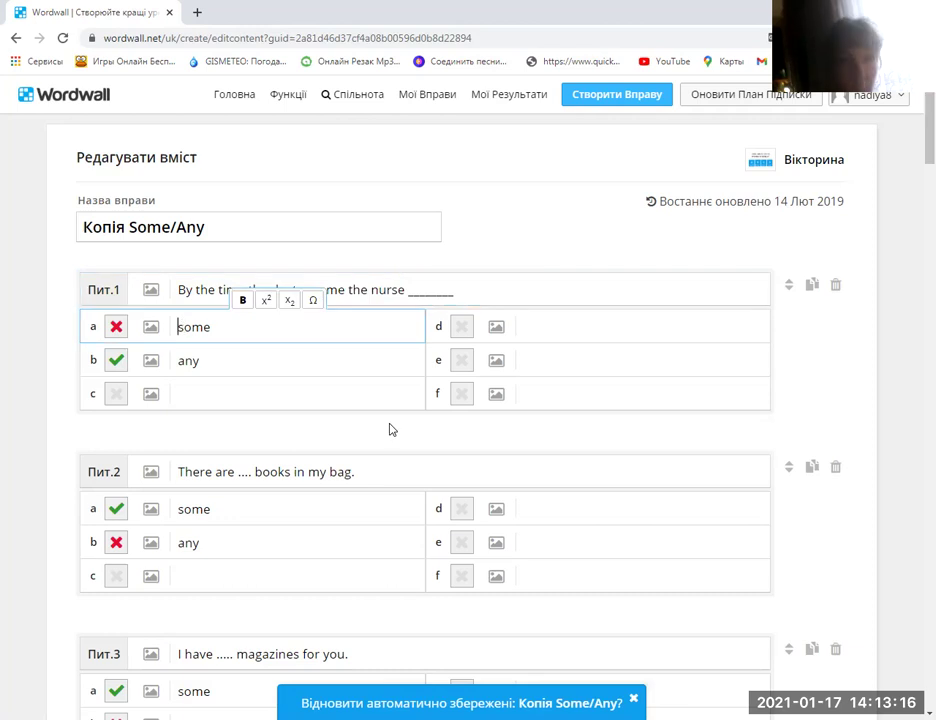
key("BackSpace")
key("BackSpace")
key("BackSpace")
key("Delete")
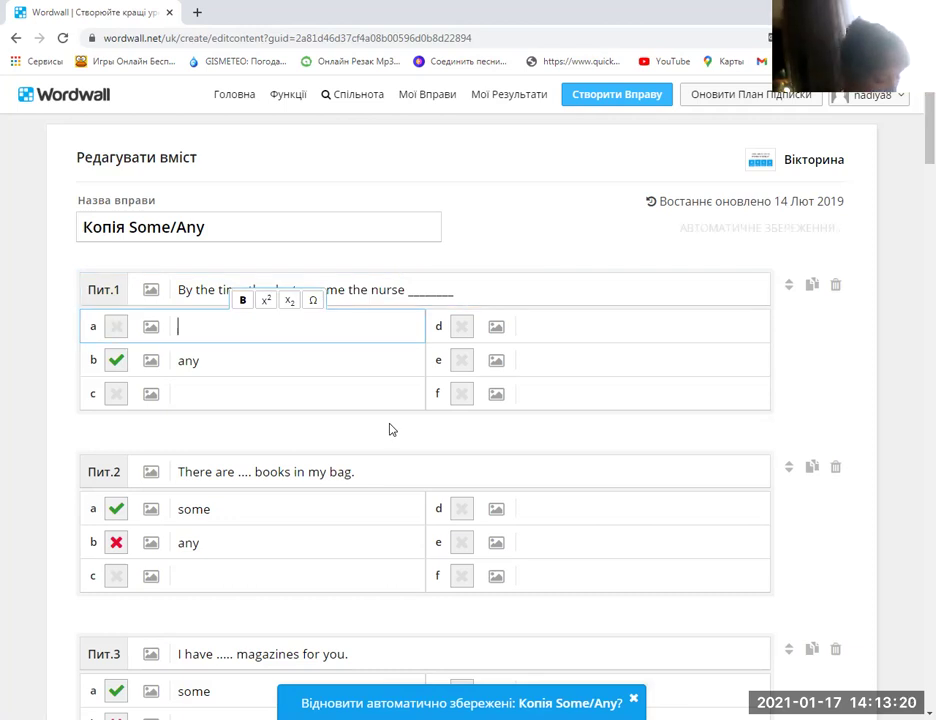
type("gave")
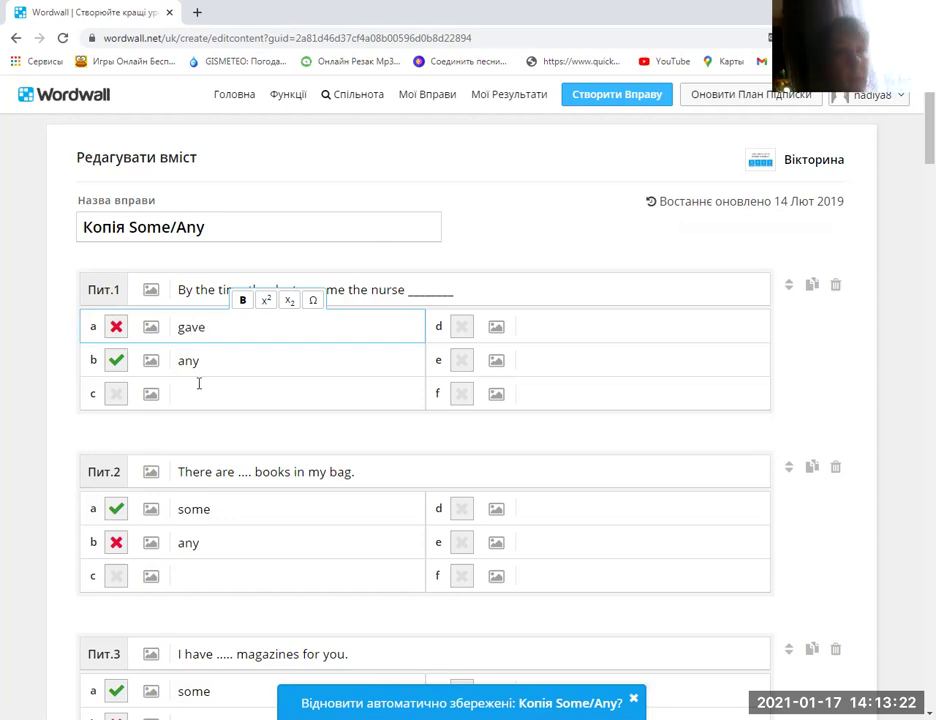
left_click(240, 367)
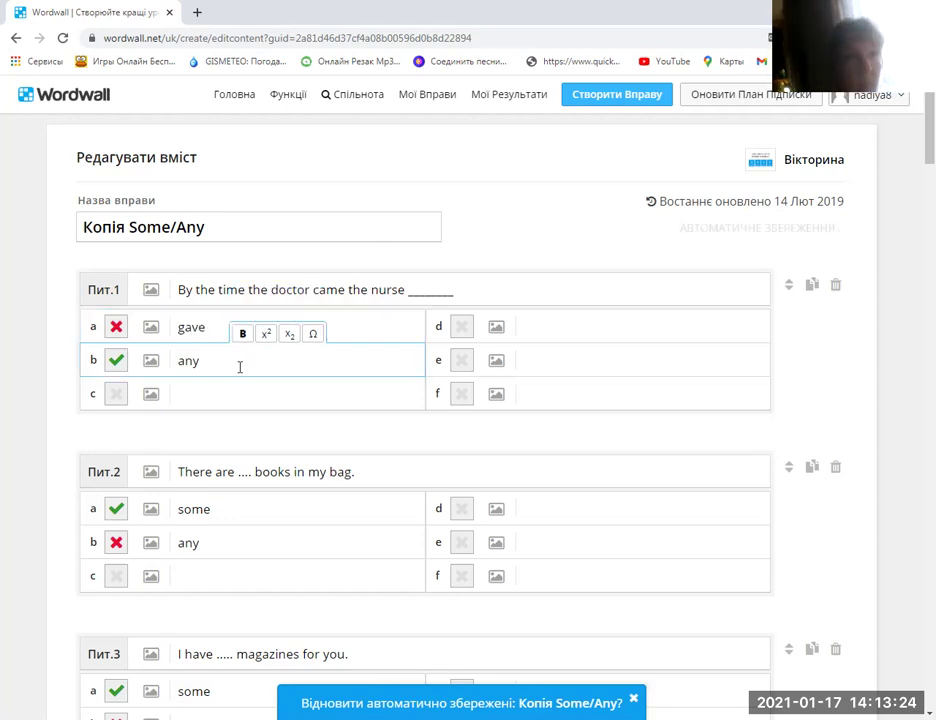
key("BackSpace")
key("BackSpace")
key("BackSpace")
type("h")
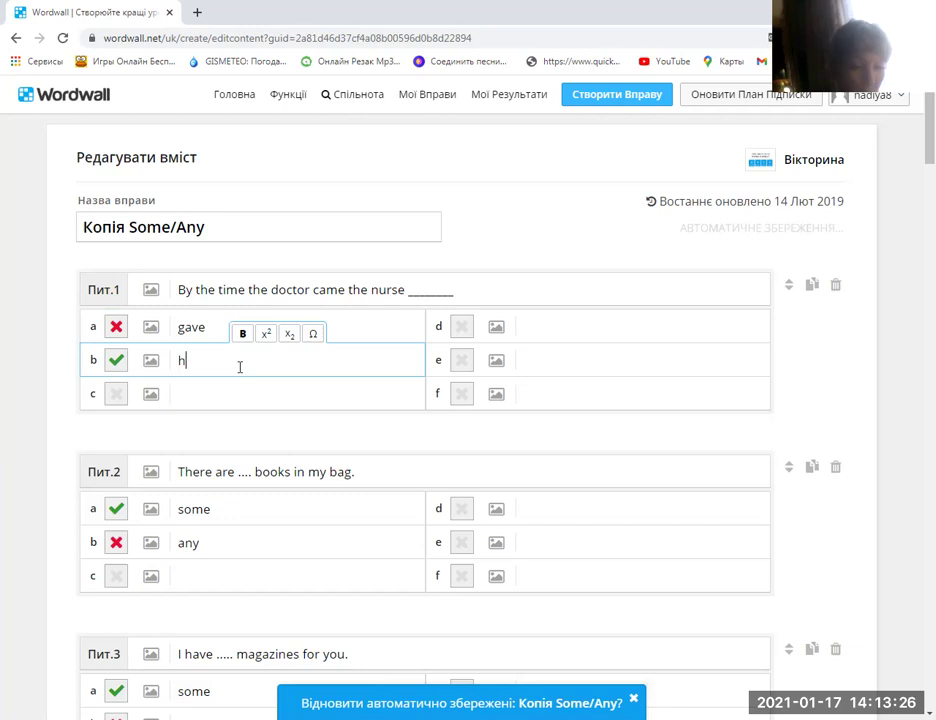
type("ad")
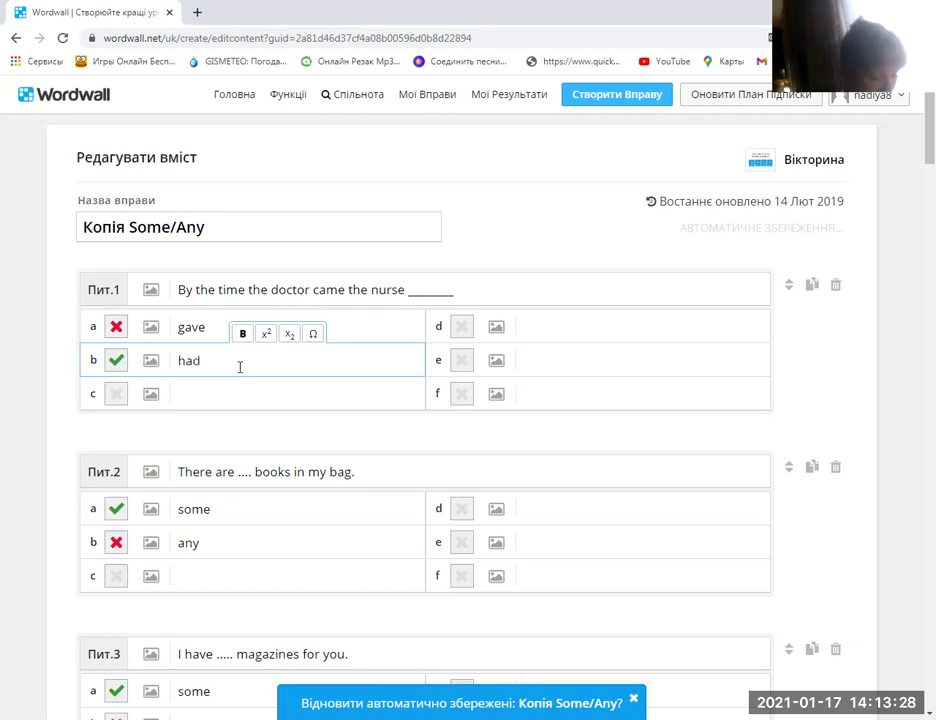
type(" give")
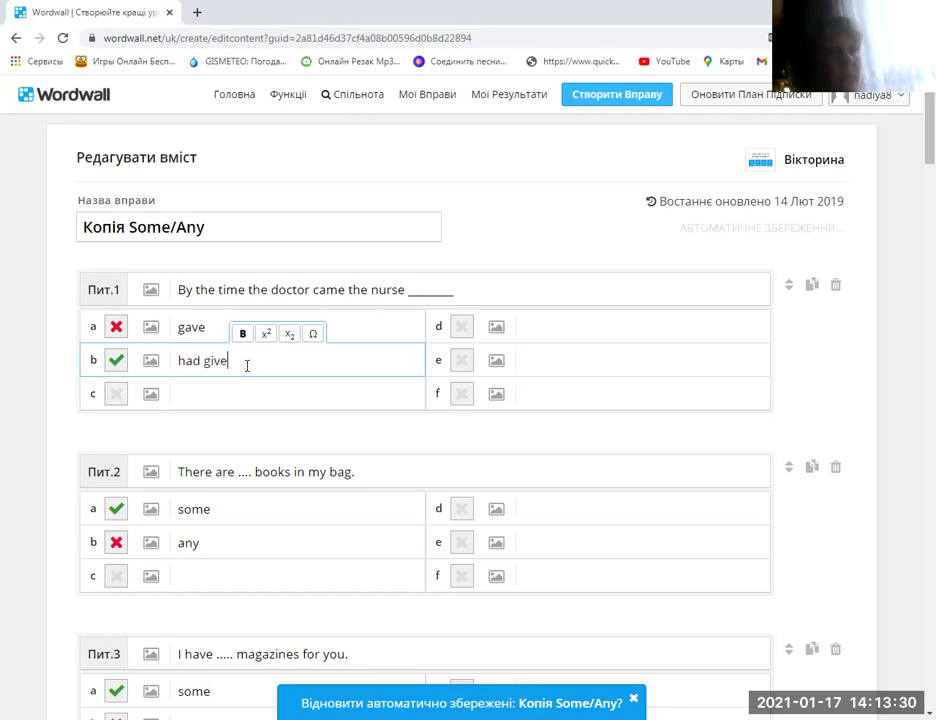
left_click(481, 292)
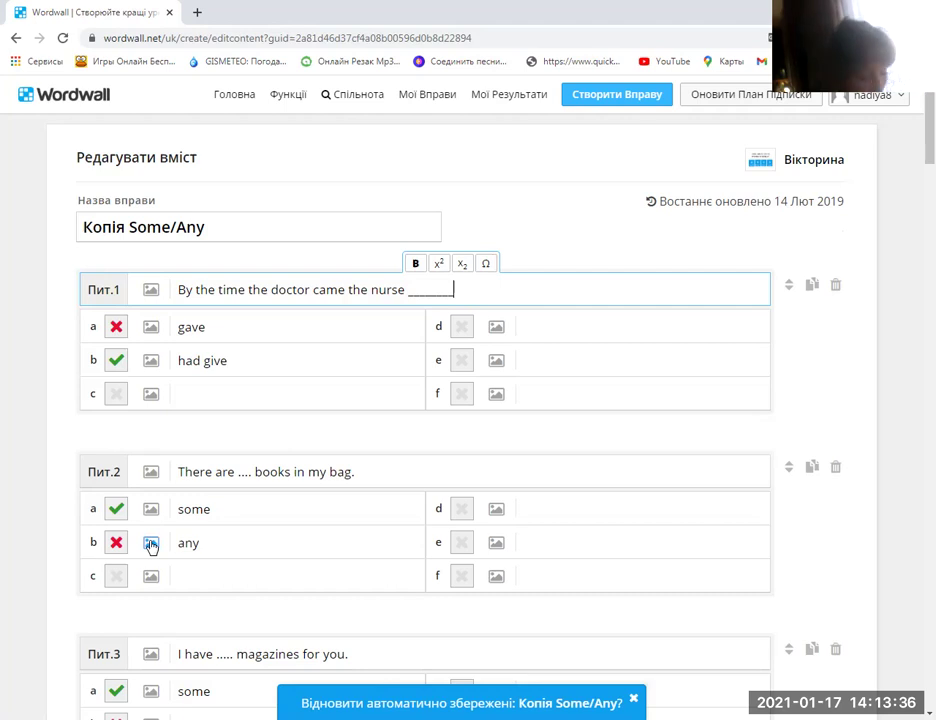
type(" fi")
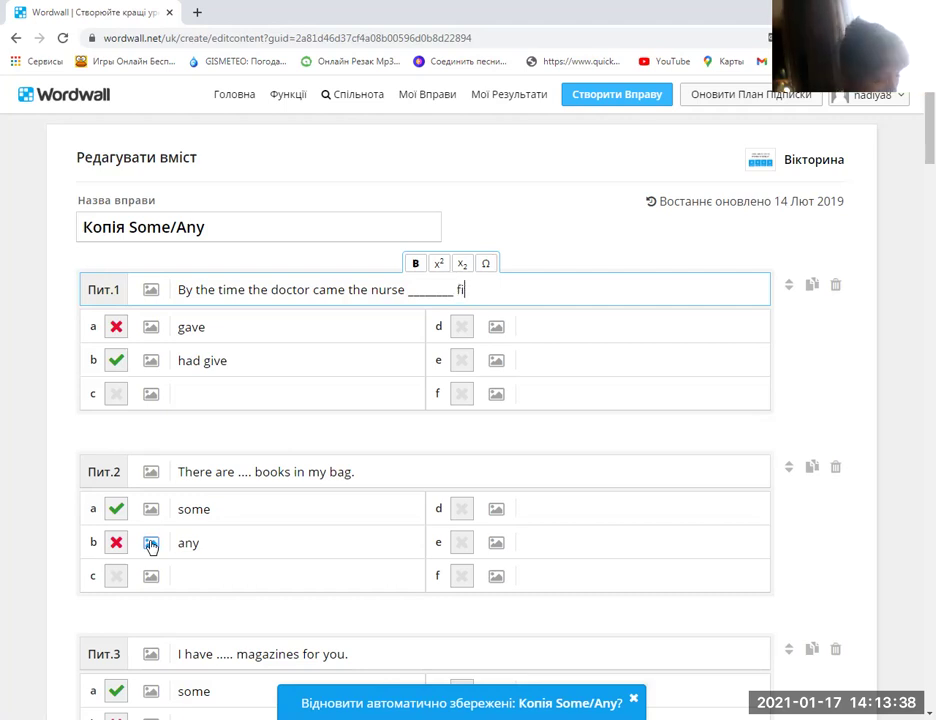
type("rst a")
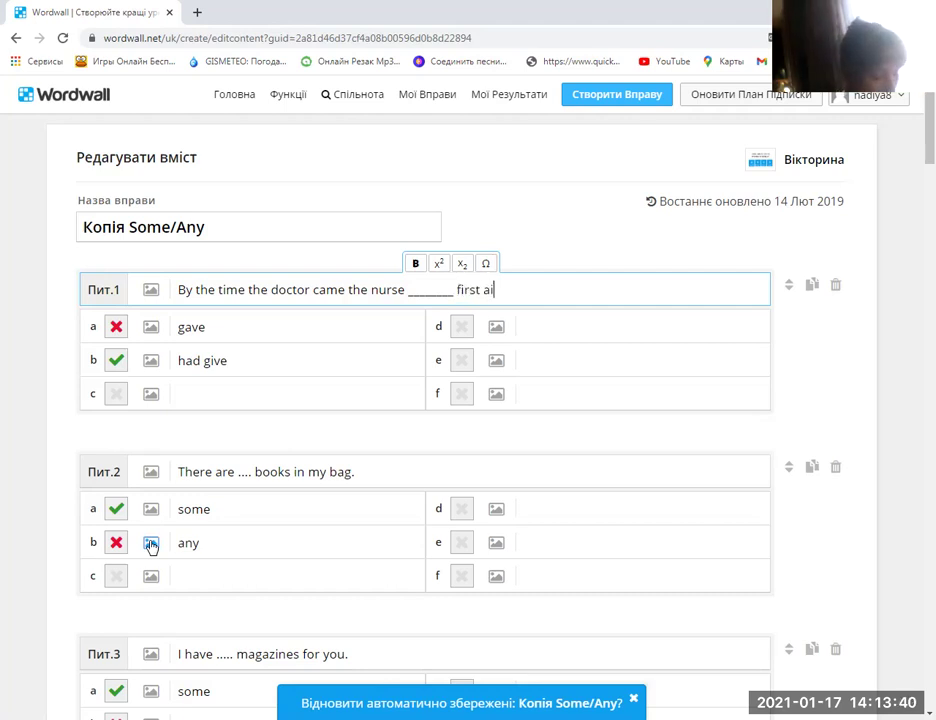
type("id")
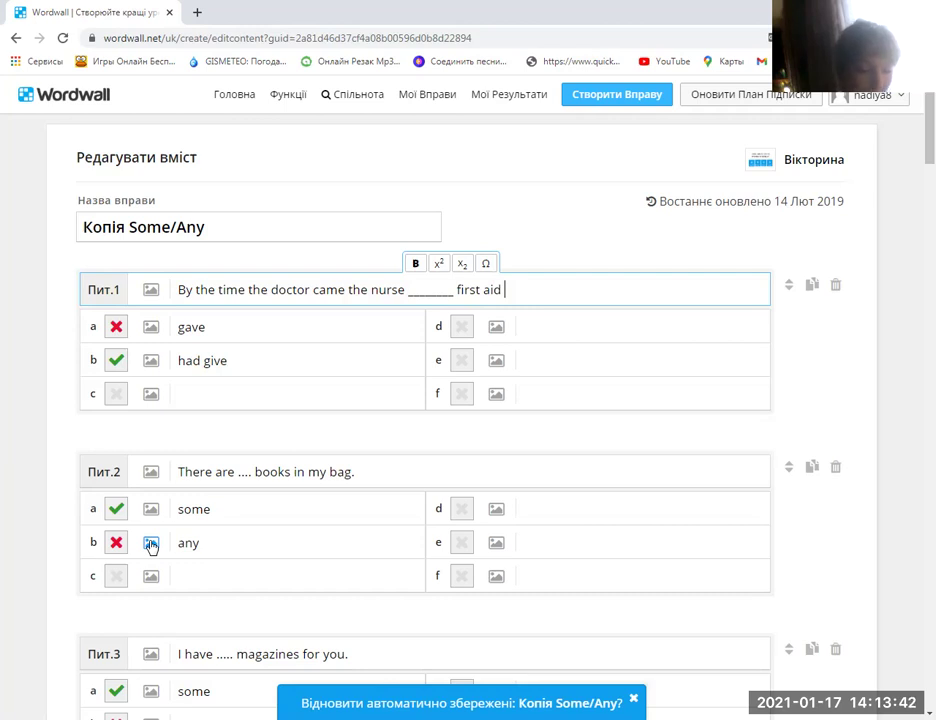
type(" fo")
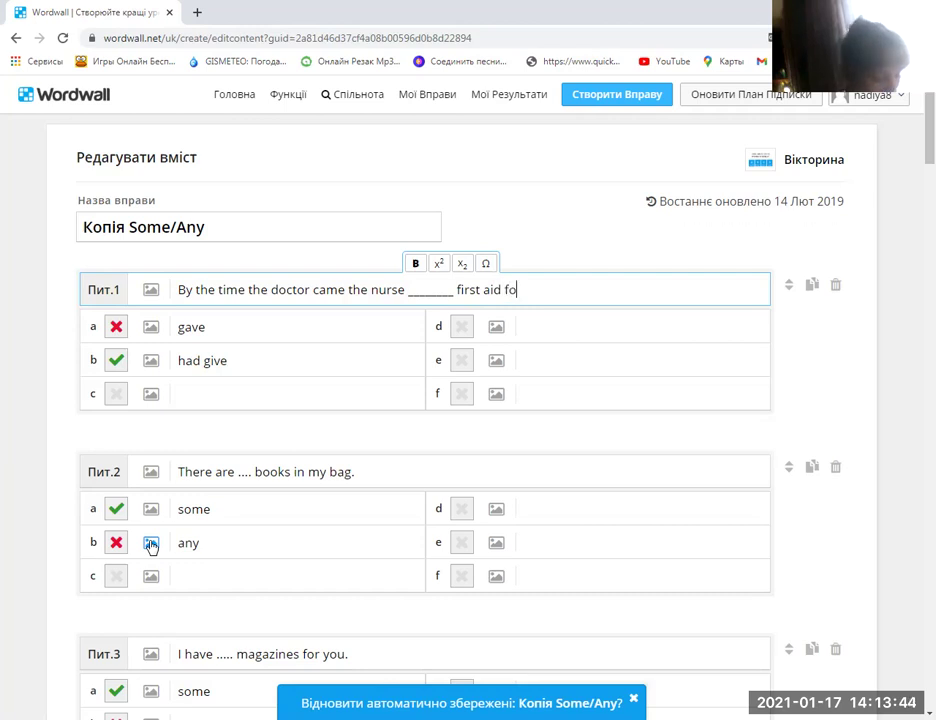
type("r the p")
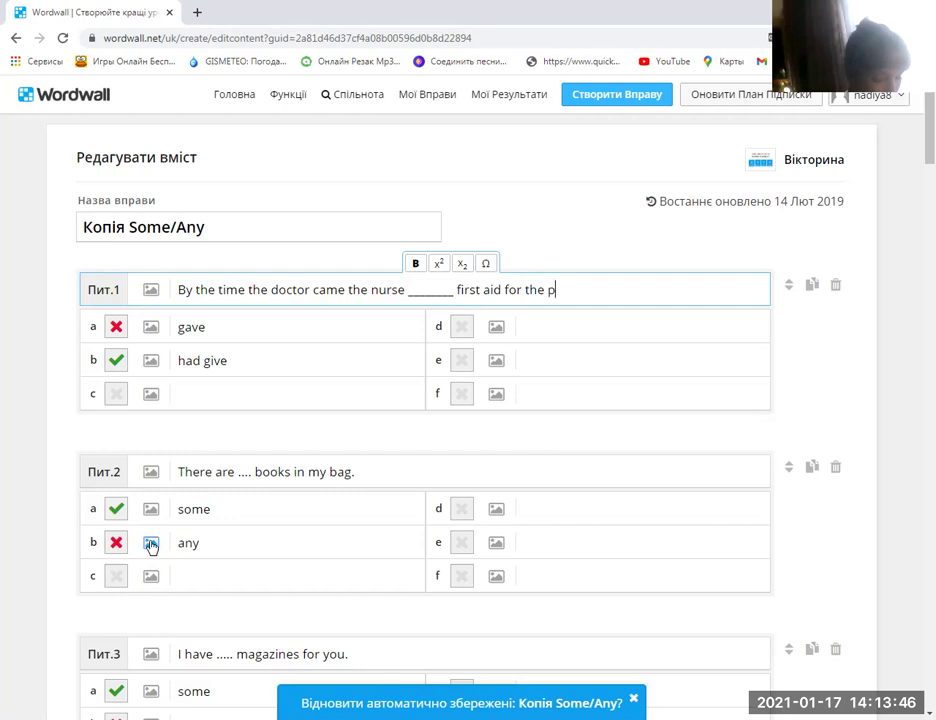
type("atien")
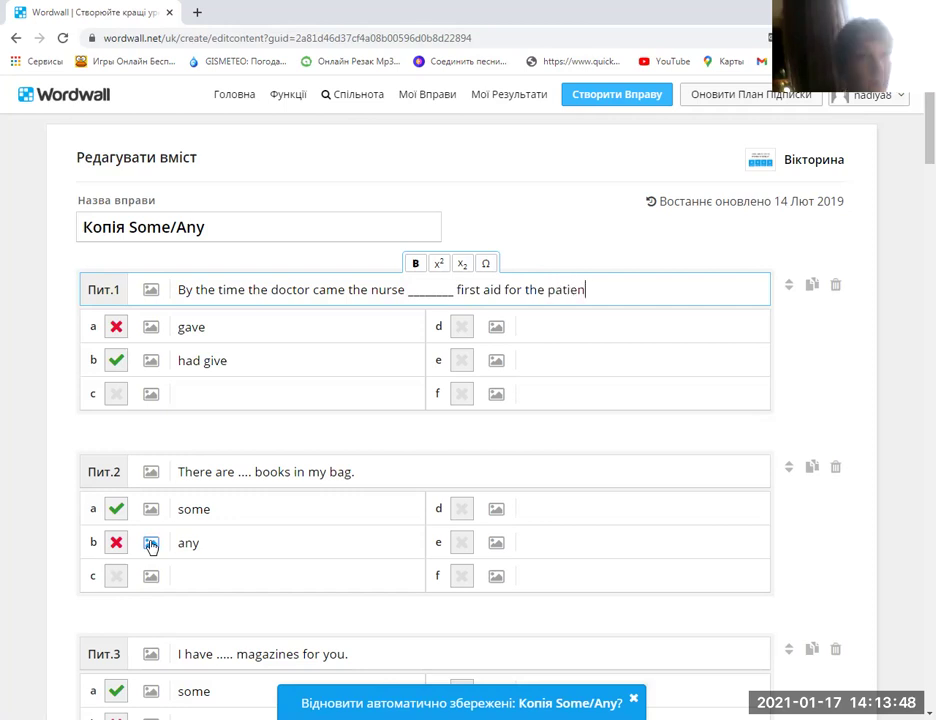
type("t")
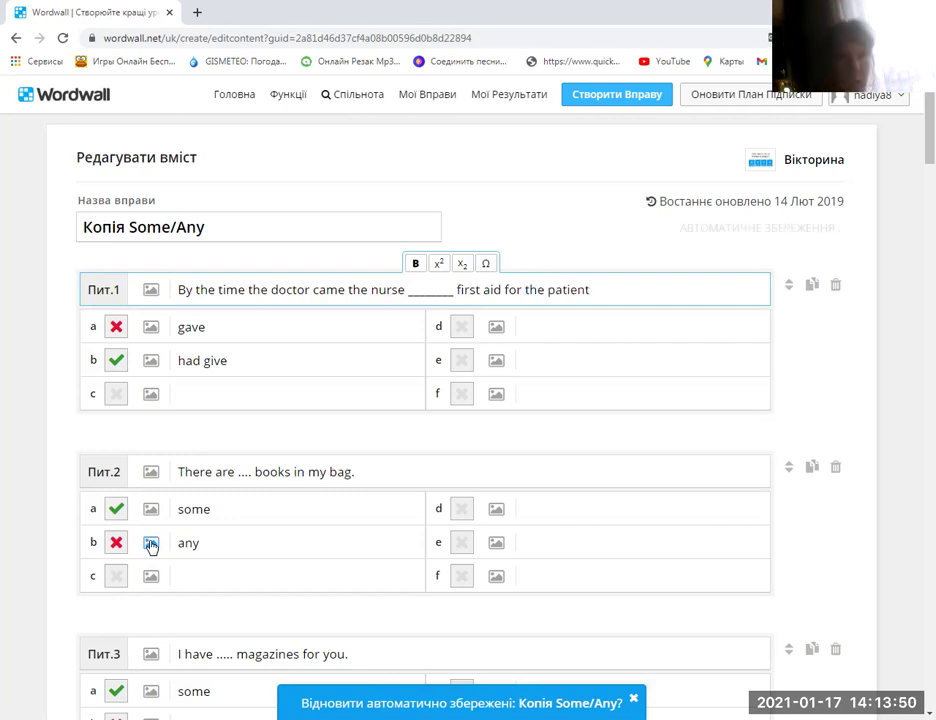
type(".")
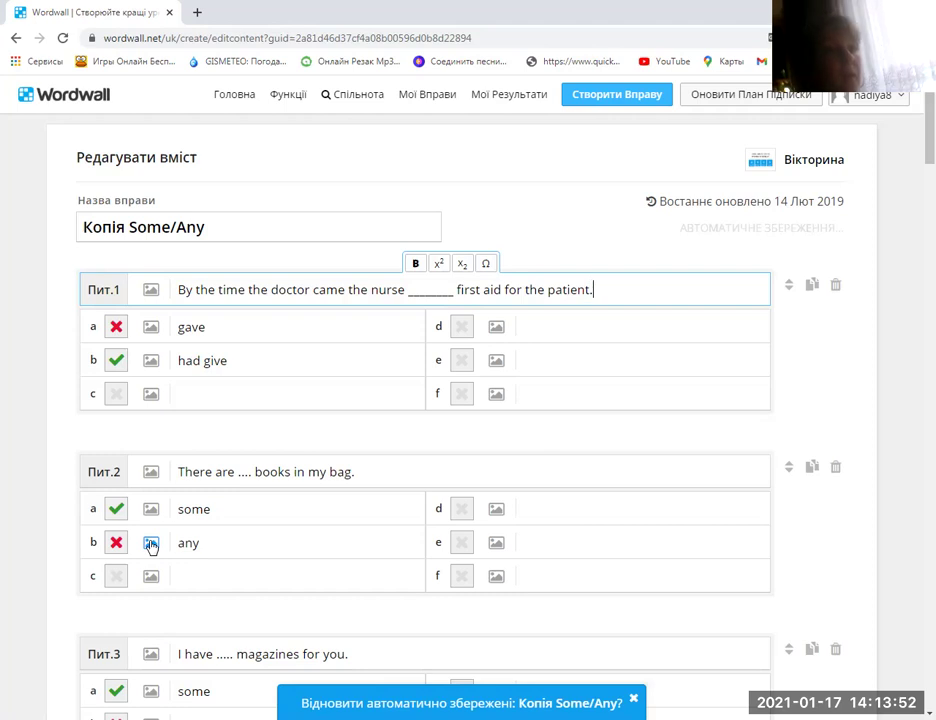
Begin question 2 with 'I ________' and correct question 1's answer to 'had given'
triple_click(397, 476)
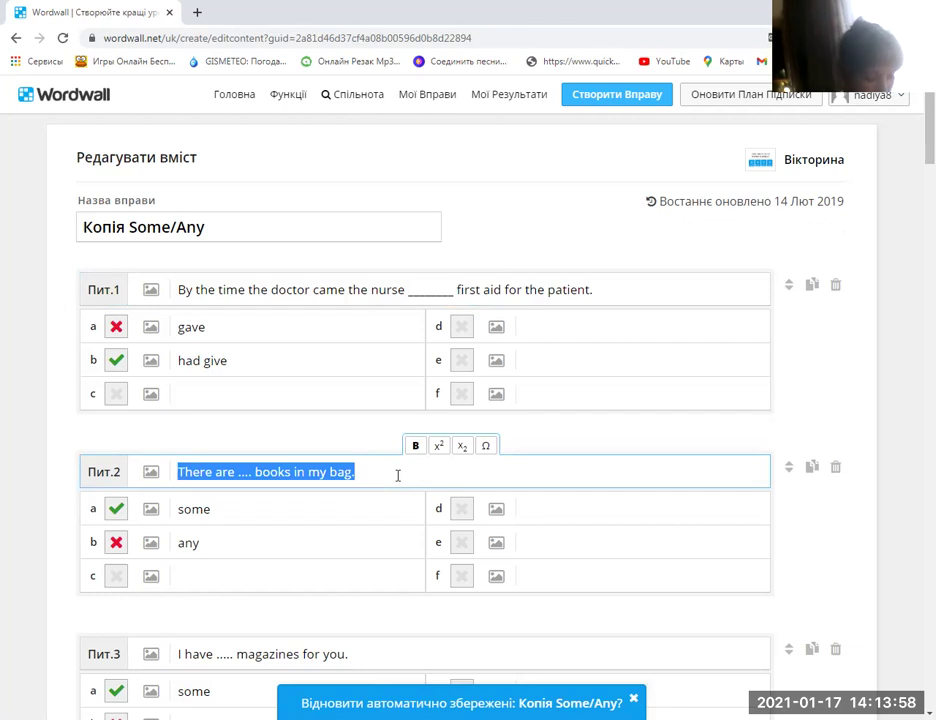
type("I _")
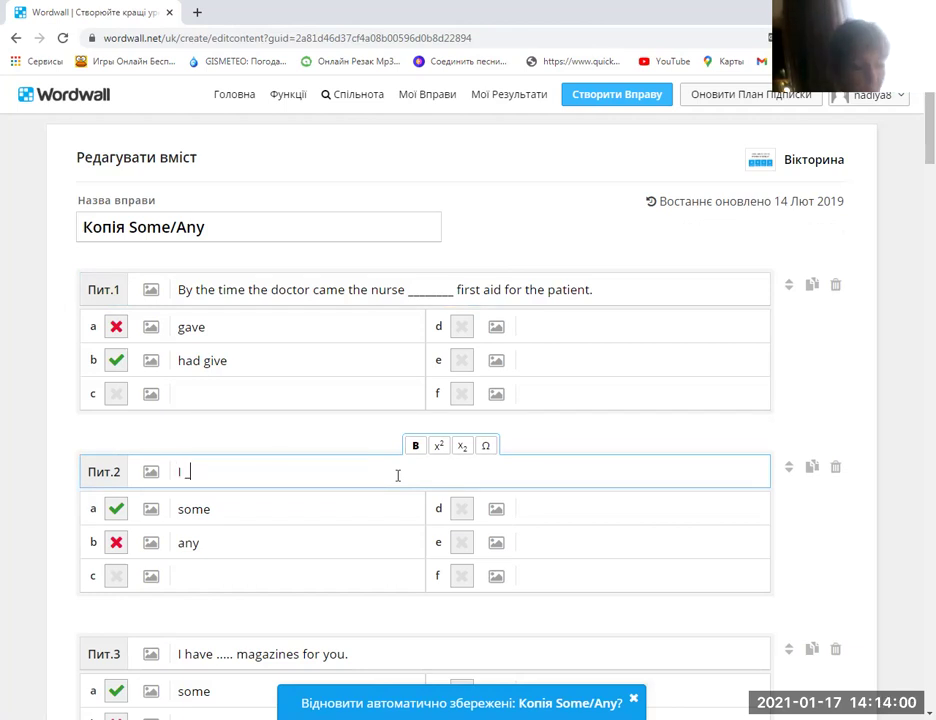
type("_______")
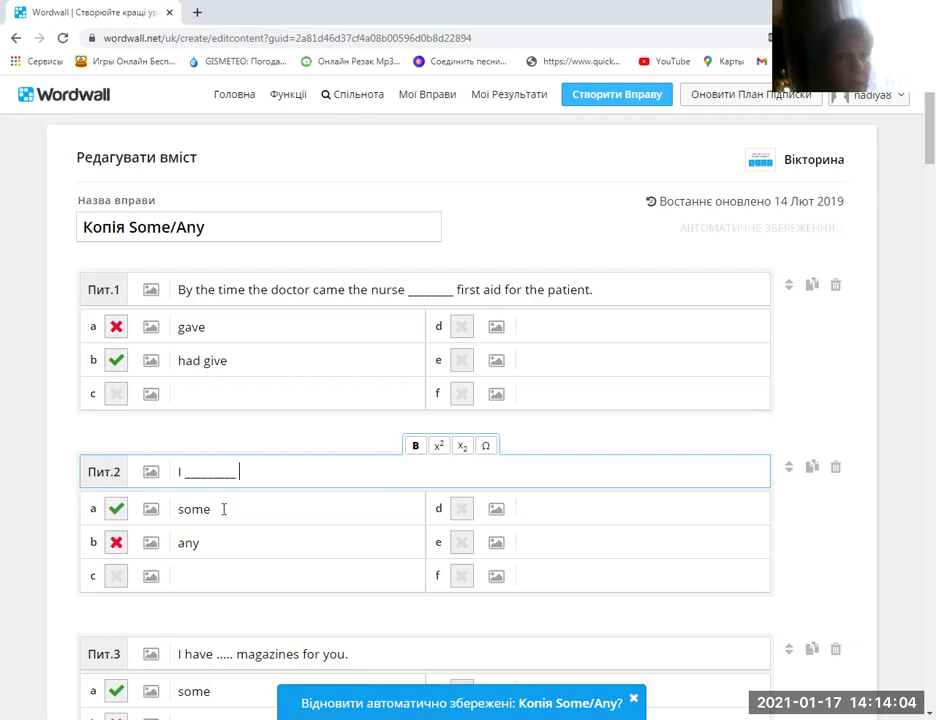
left_click_drag(178, 509, 223, 509)
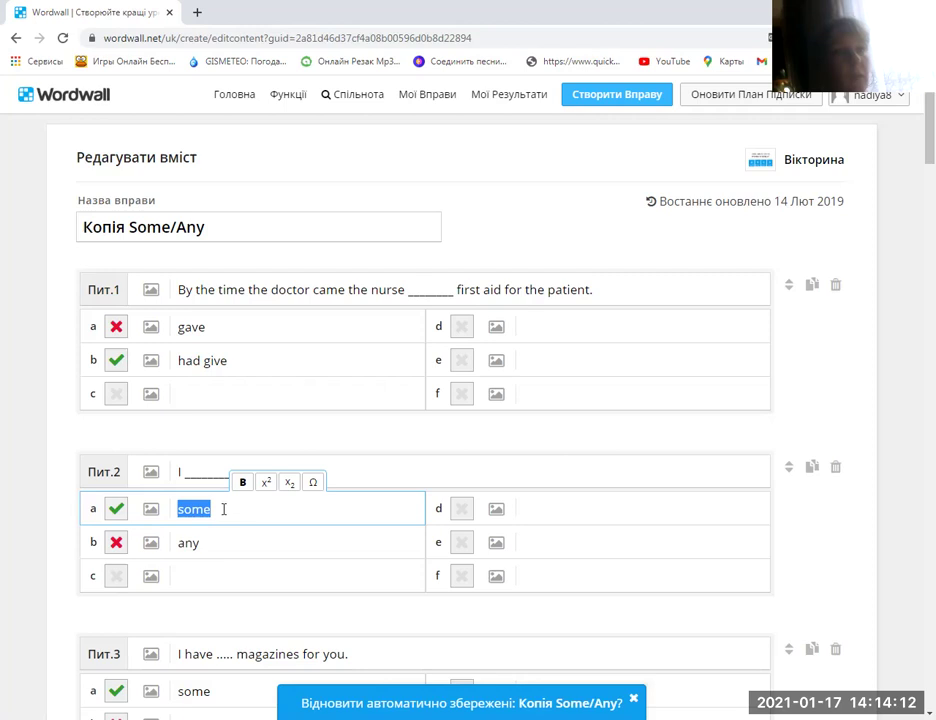
left_click(261, 360)
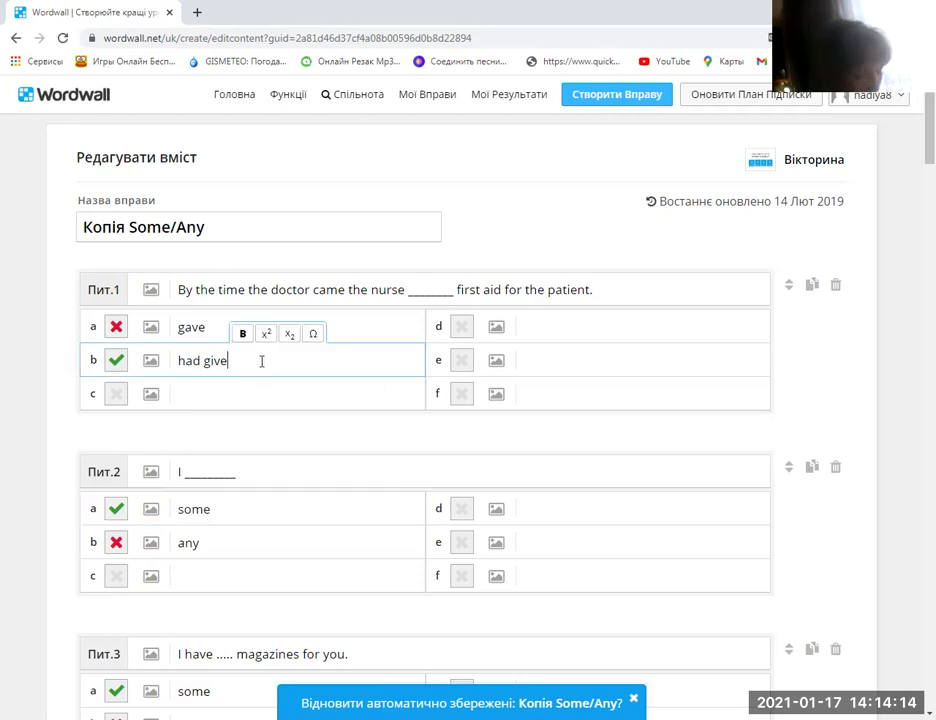
type("n")
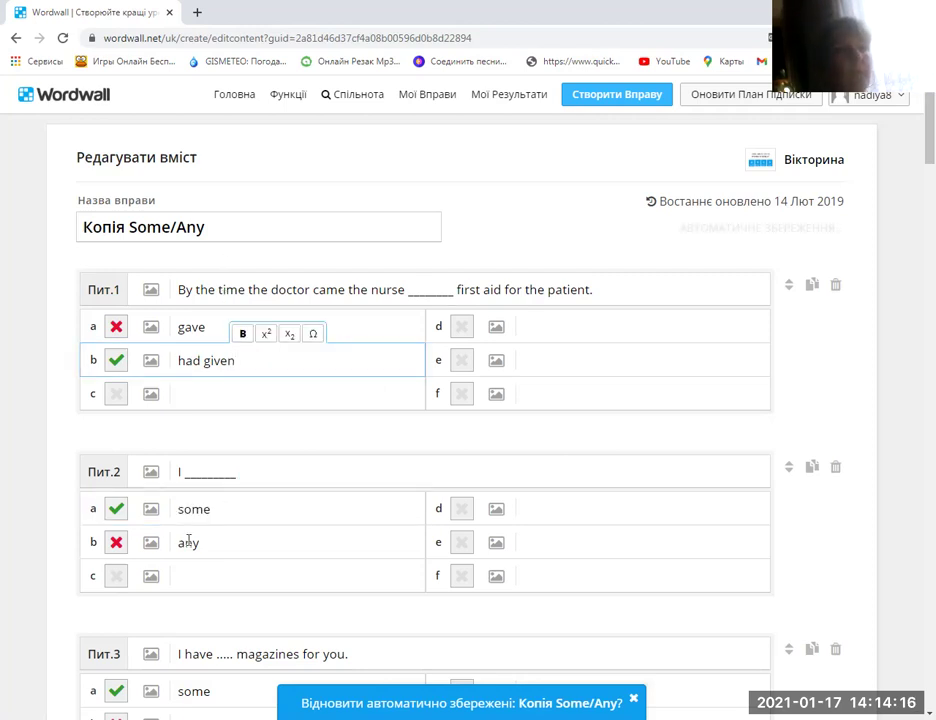
Replace question 2's answers with 'had cooked' and 'cooked'
left_click(182, 508)
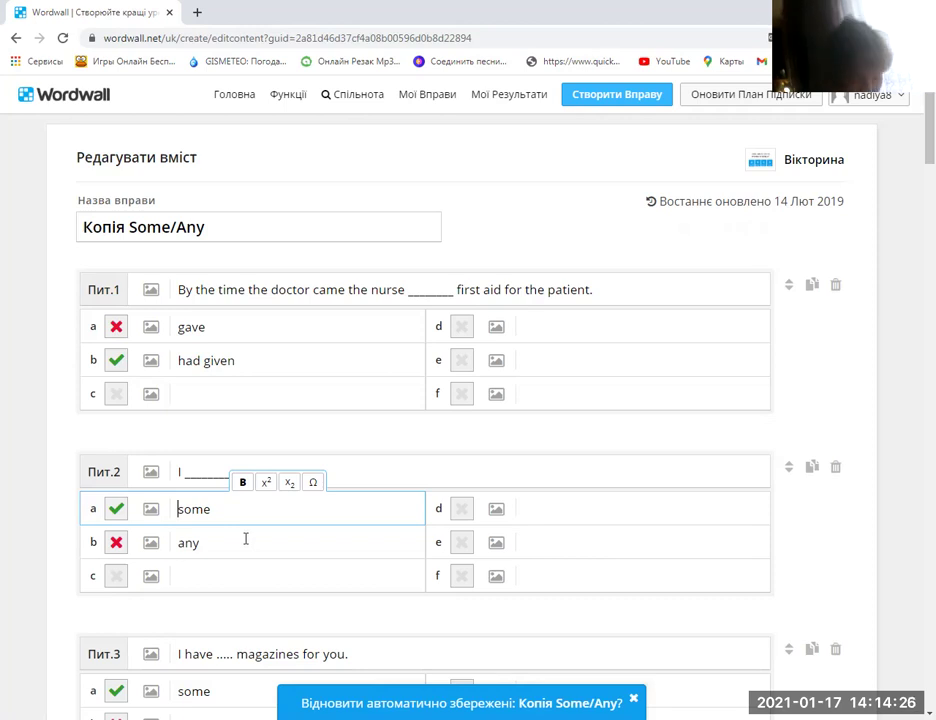
key("Delete")
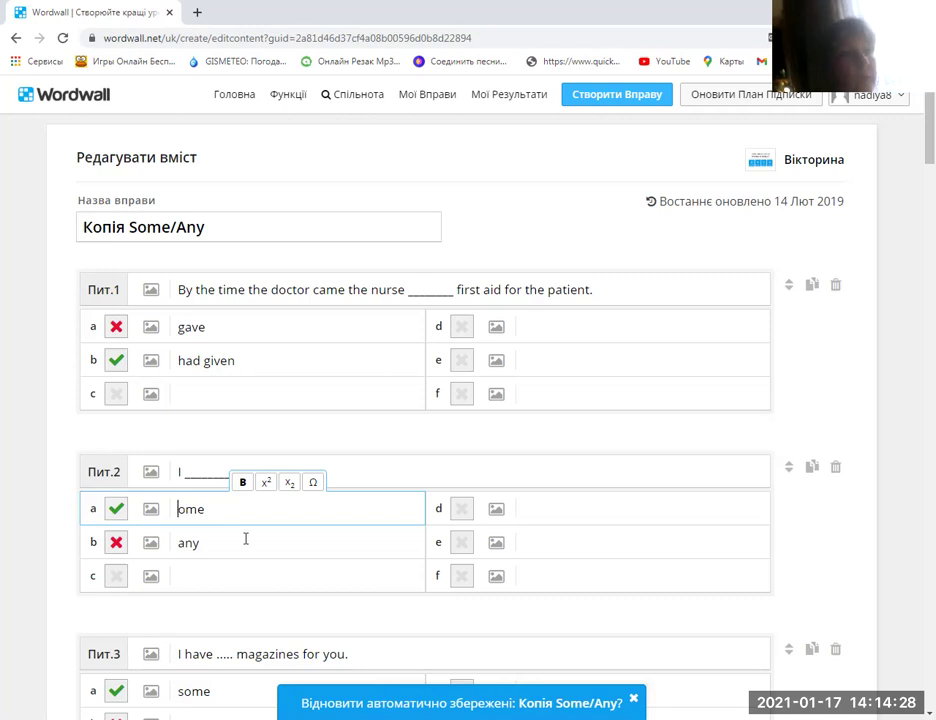
key("Delete")
key("Delete")
key("Delete")
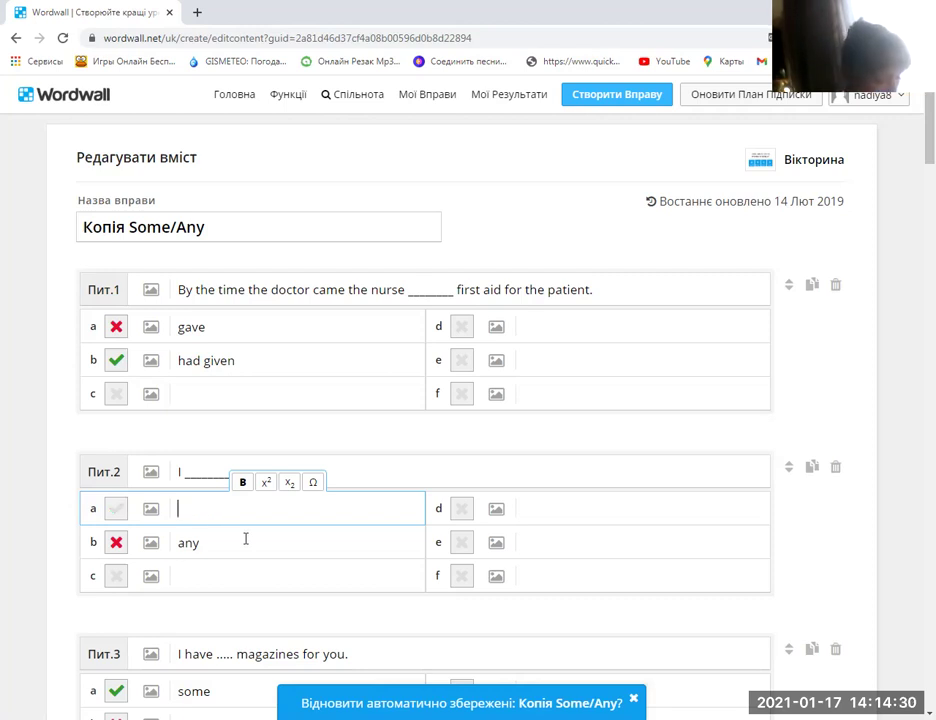
type("had coo")
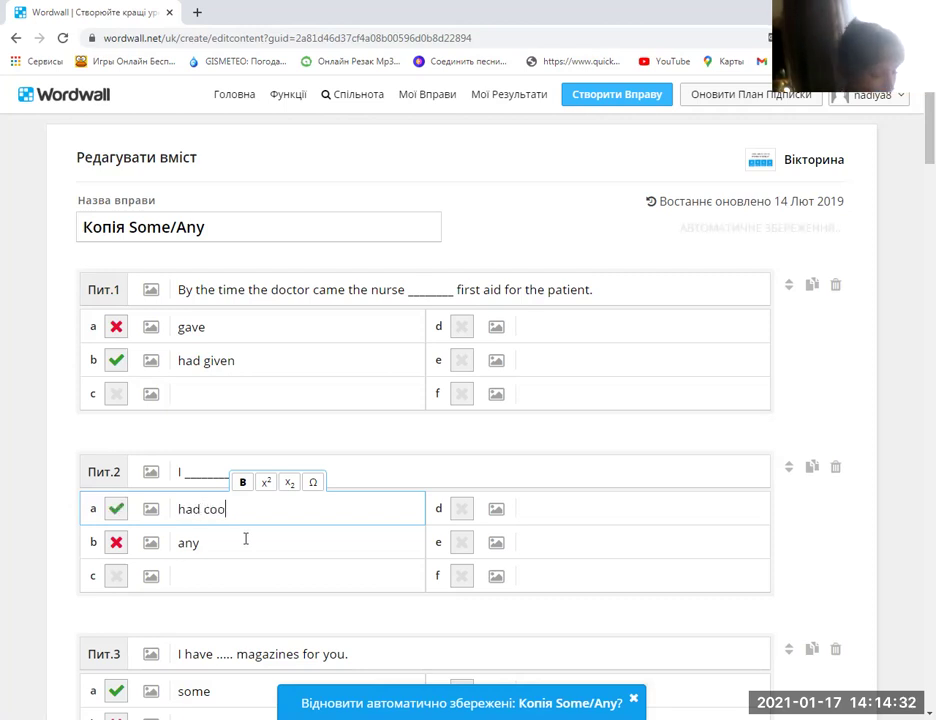
type("ked")
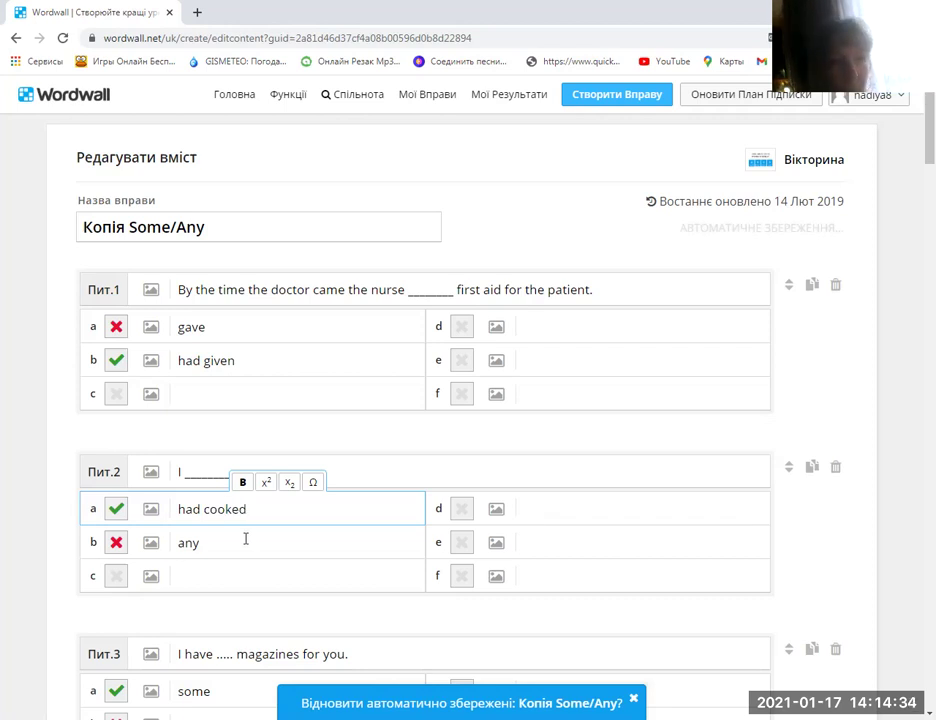
left_click(206, 543)
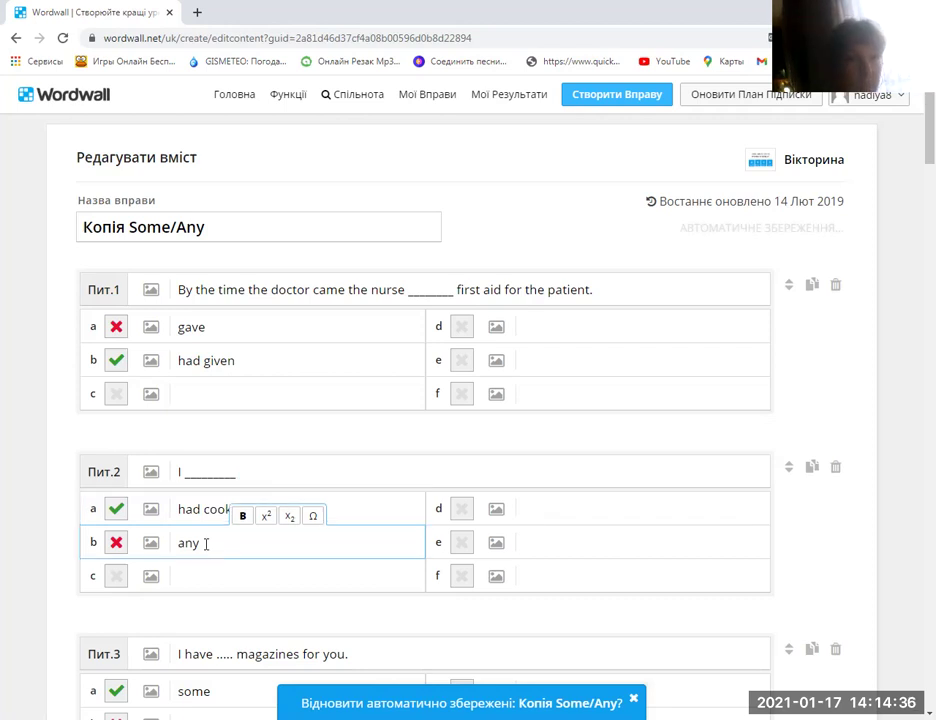
key("BackSpace")
key("BackSpace")
key("BackSpace")
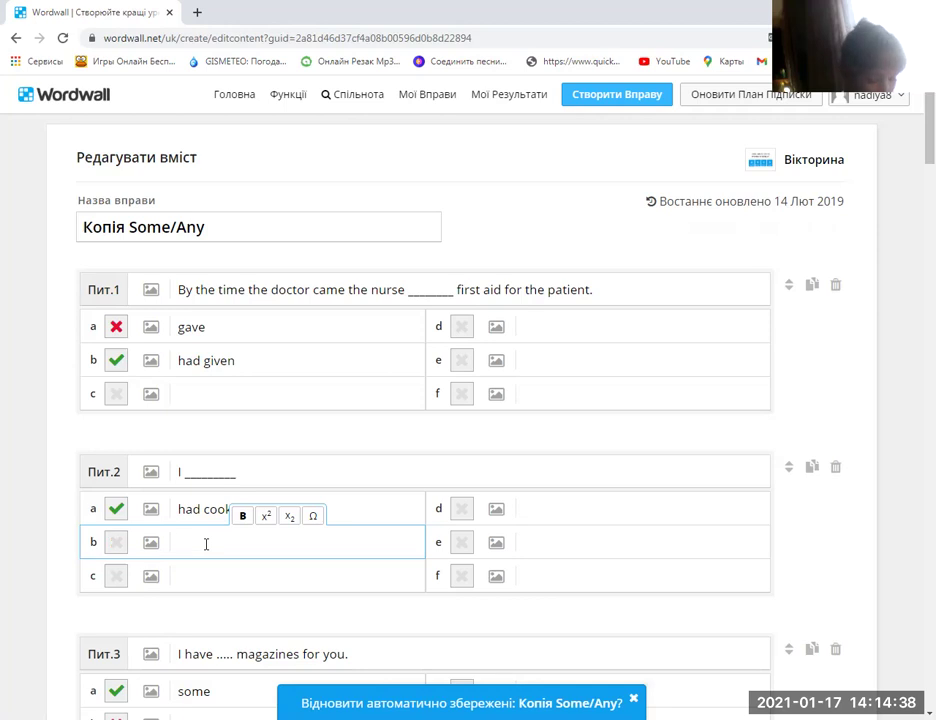
type("cooke")
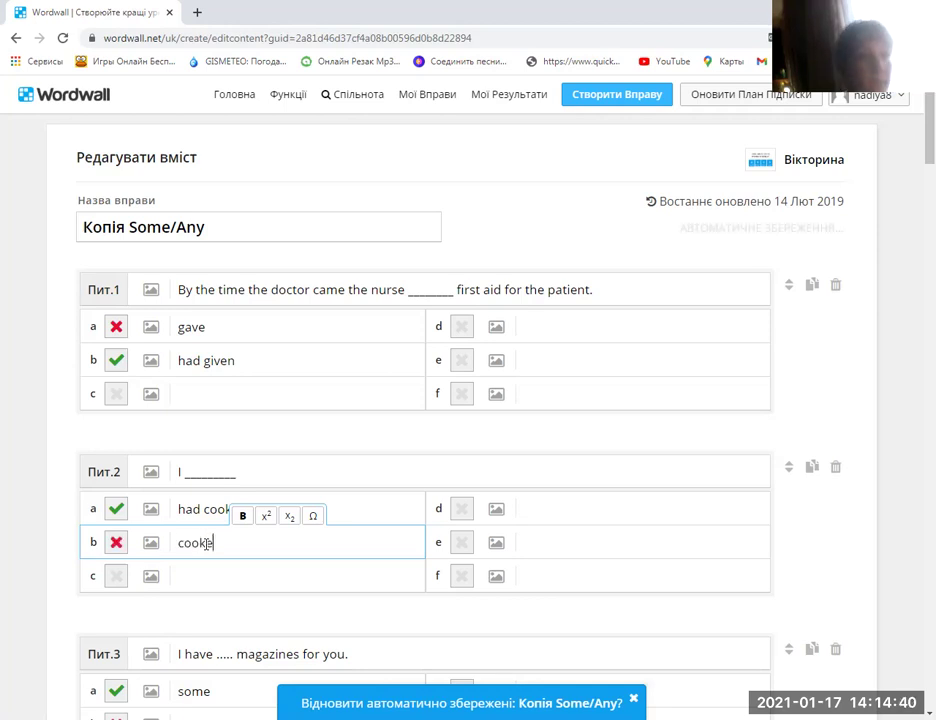
type("d")
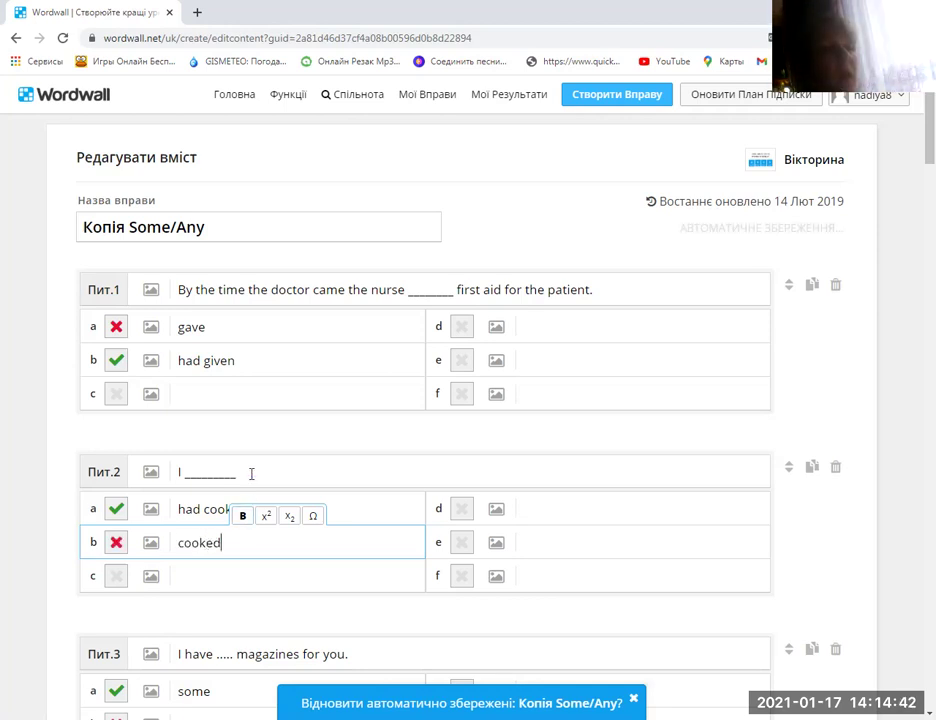
Finish question 2 as 'I ________ dinner for my husband by 5 p.m'
left_click(252, 474)
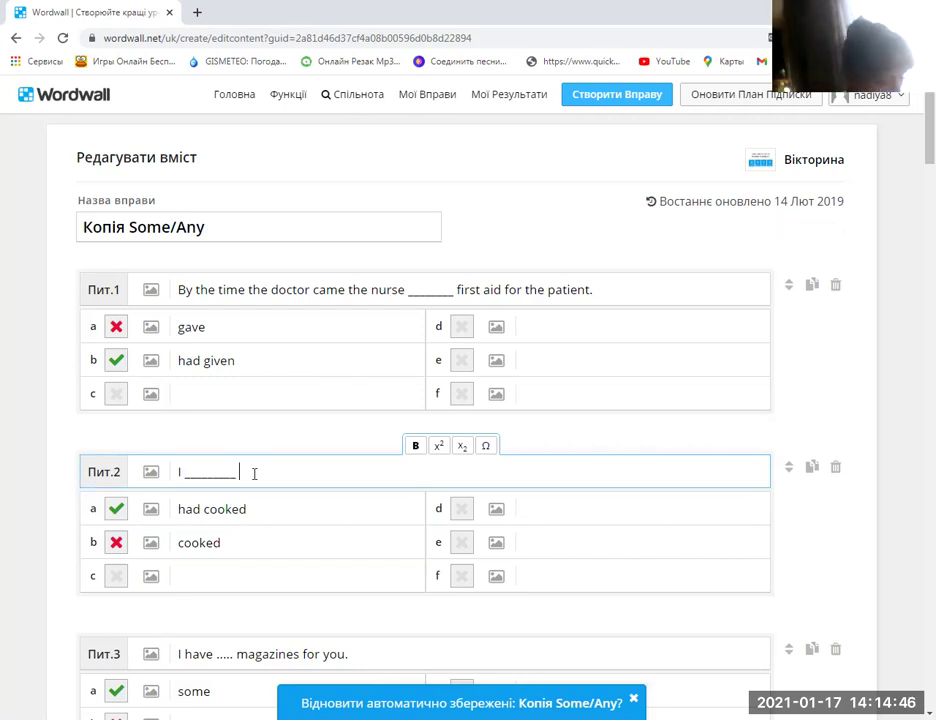
type("dinner")
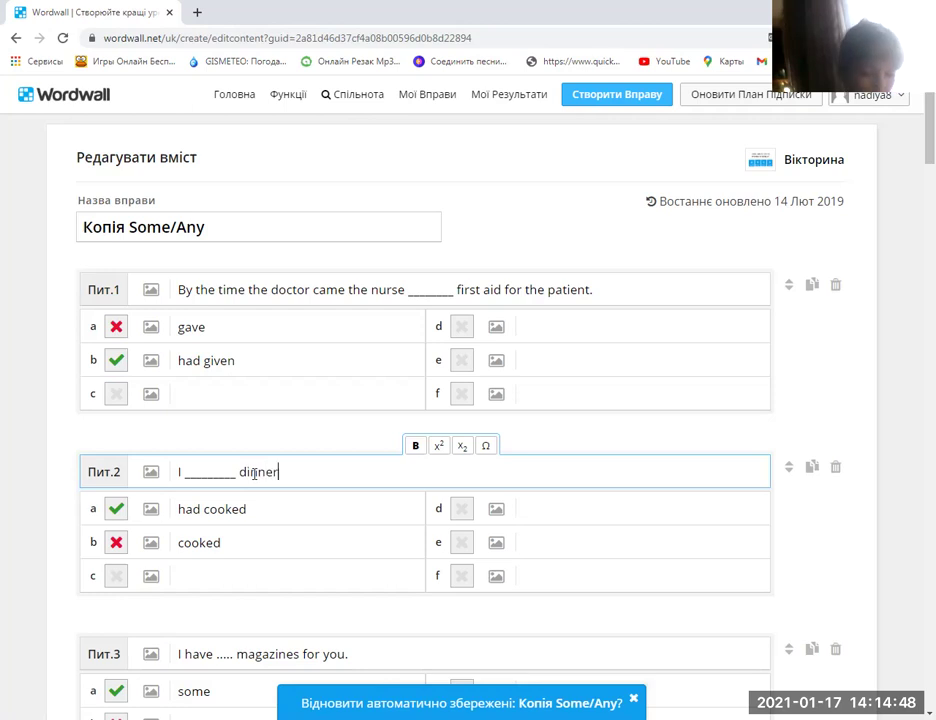
type(" for")
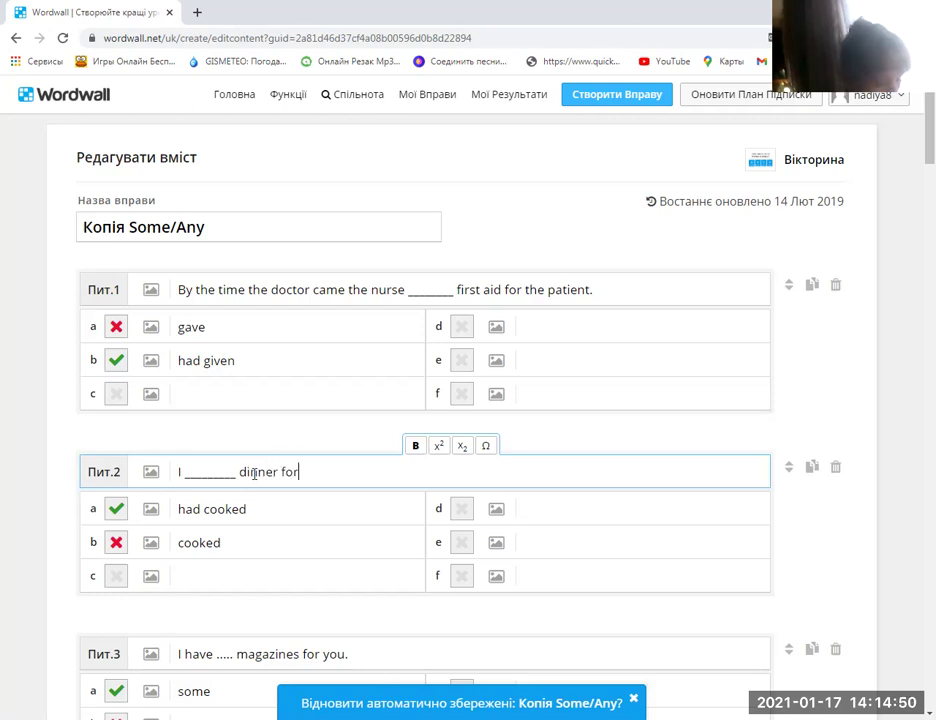
type(" my ")
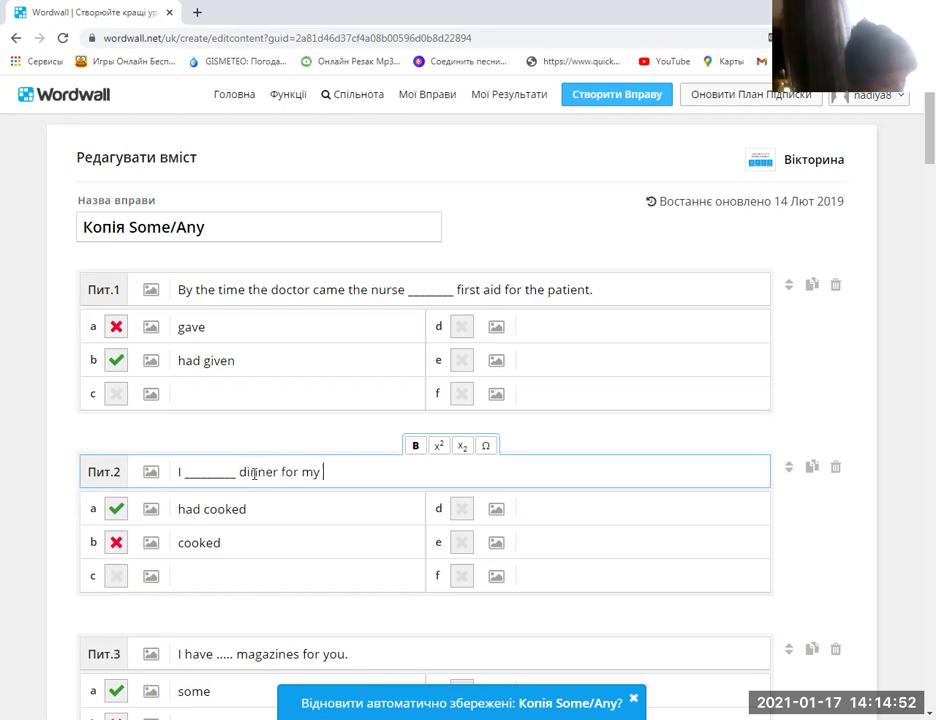
type("hus")
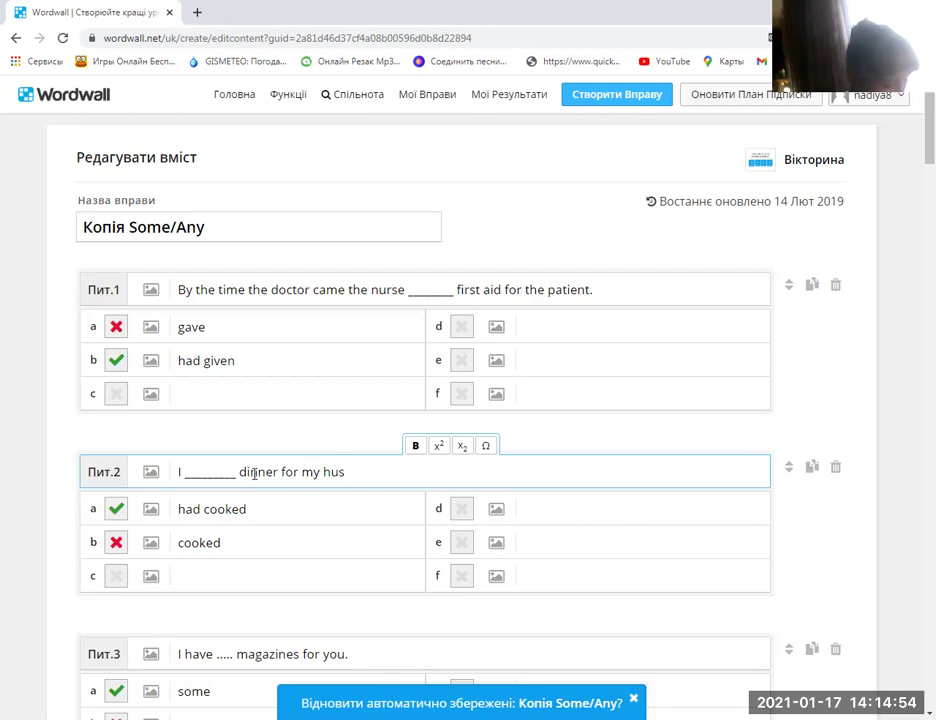
type("band ")
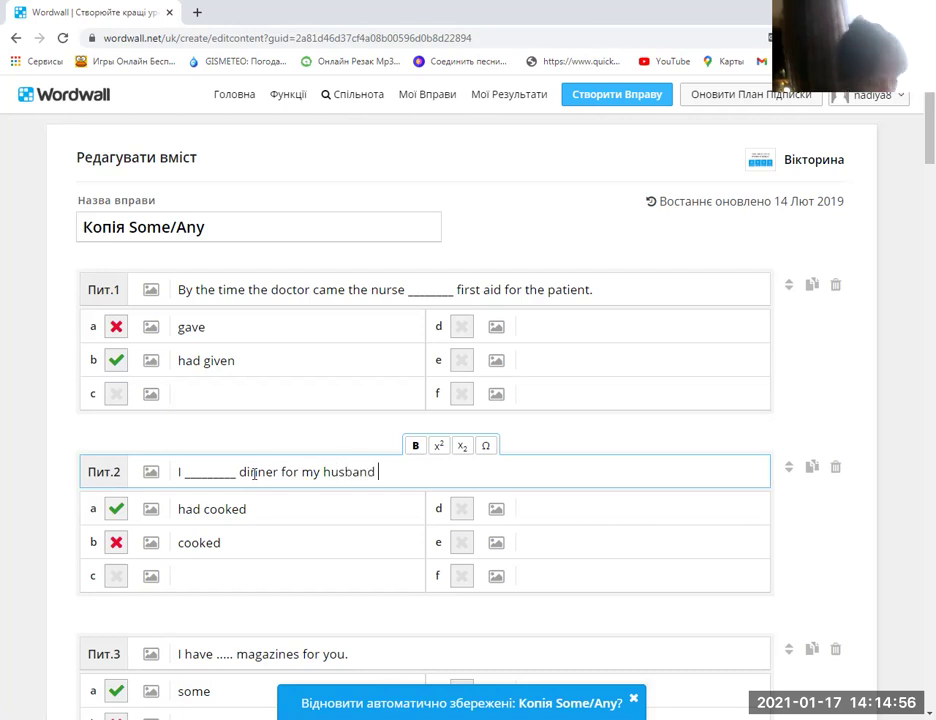
type("by")
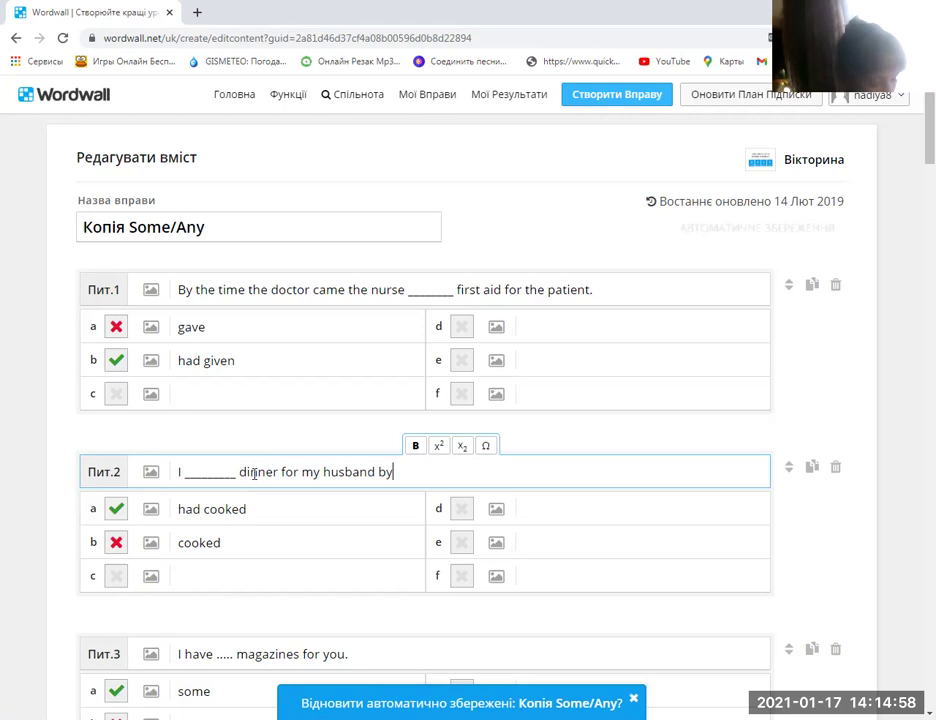
type(" 5 p")
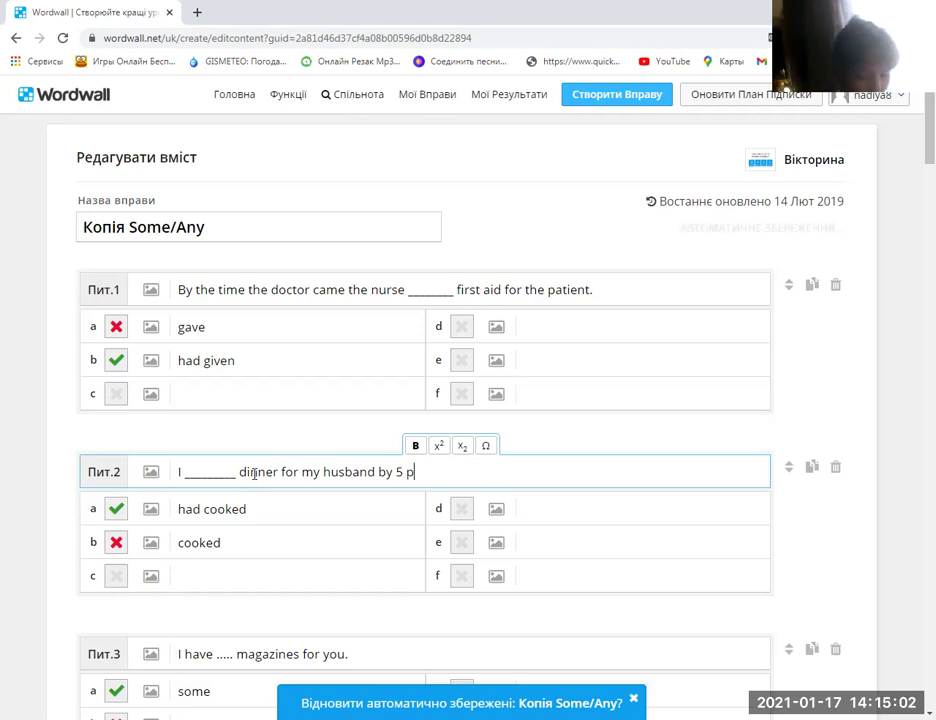
type("/")
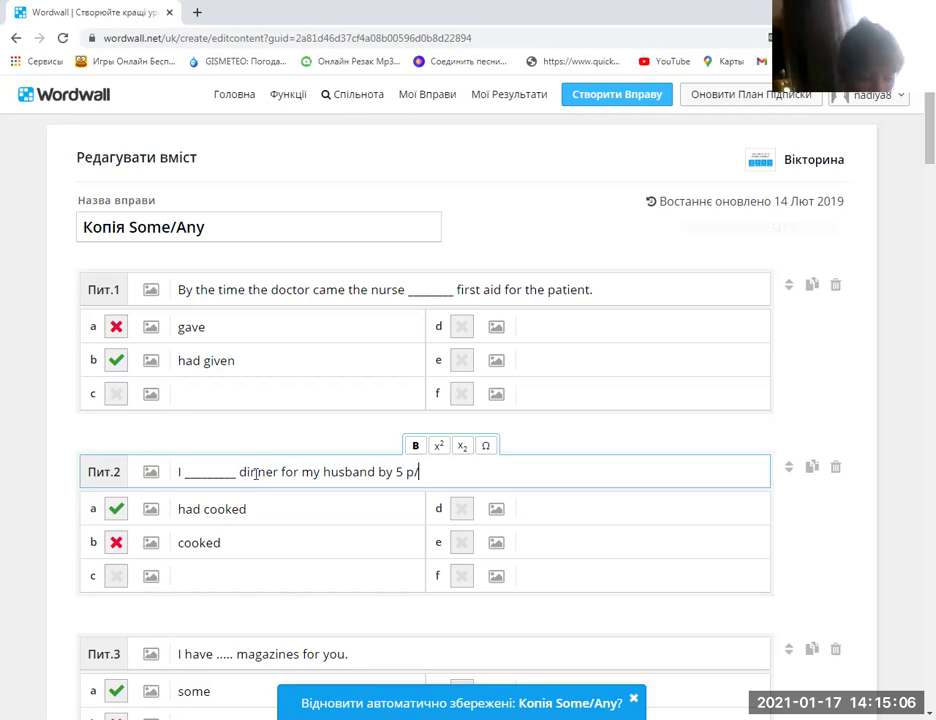
key("BackSpace")
type(".")
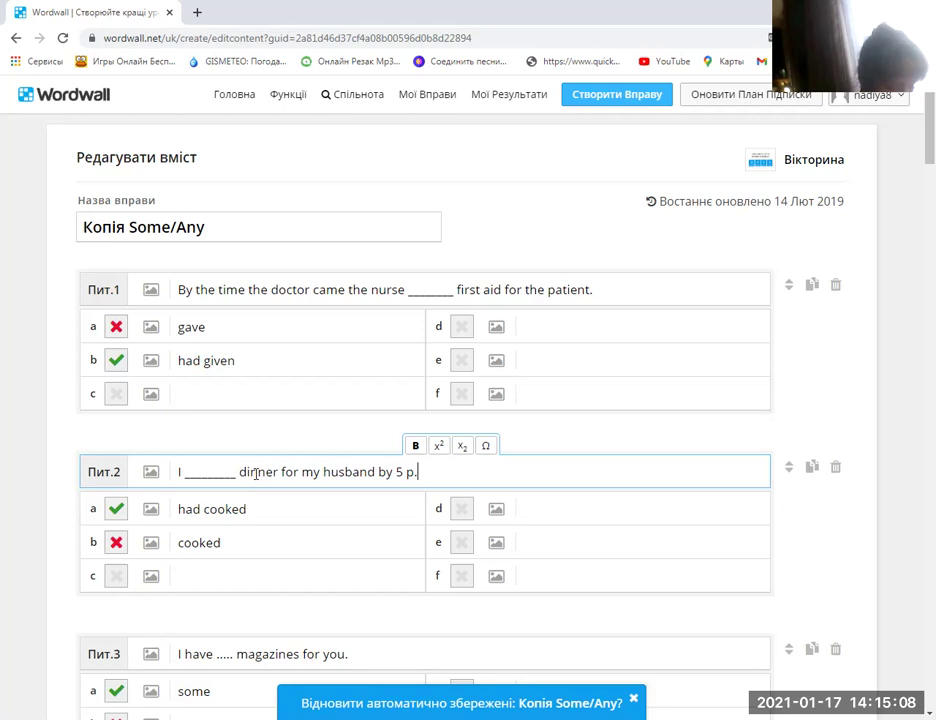
type("m")
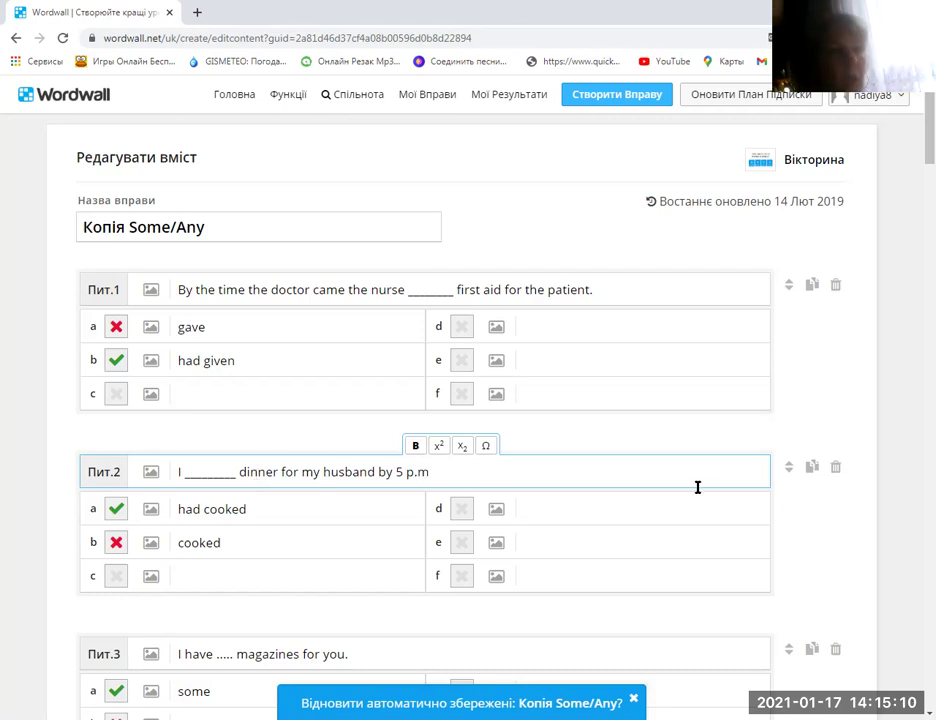
Trash the leftover some/any questions (magazines, milk, bread, apples, water, juice and others) from Пит.3 onward
scroll(191, 497, "down", 2)
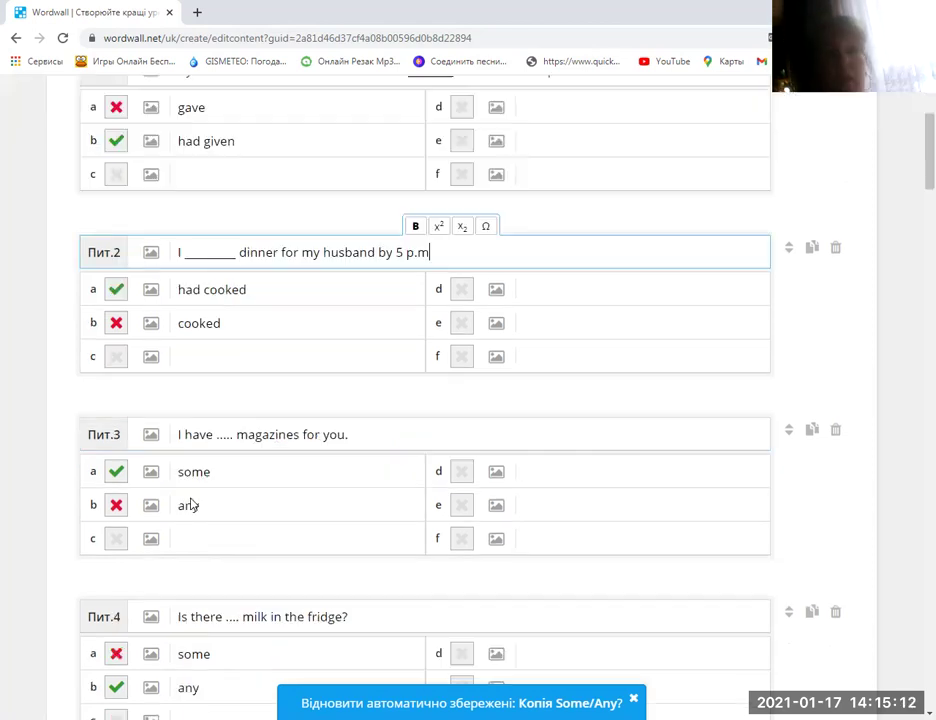
left_click(836, 432)
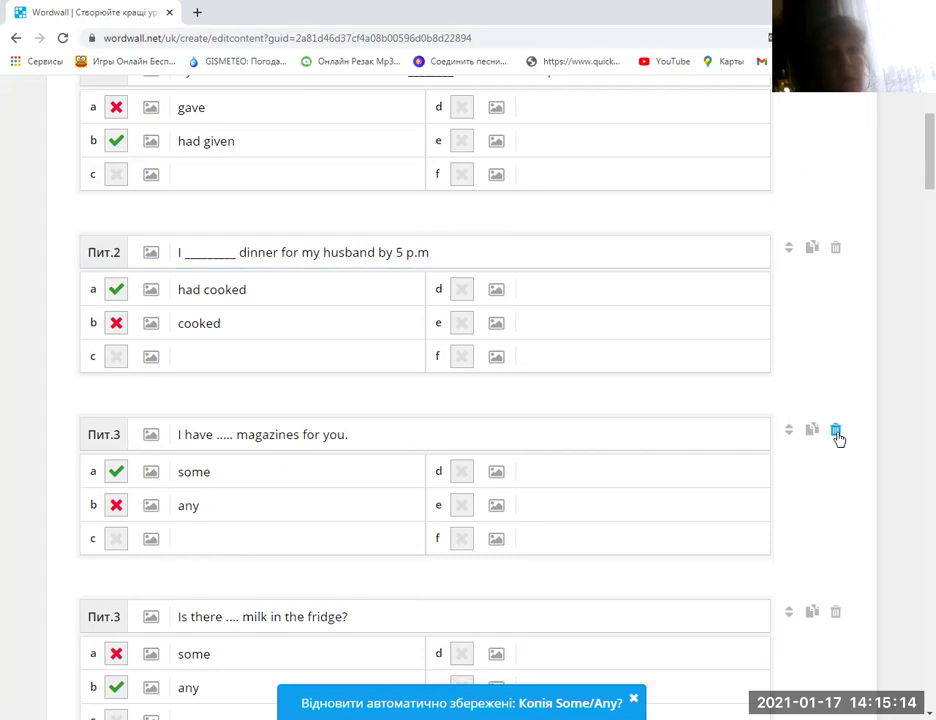
left_click(836, 432)
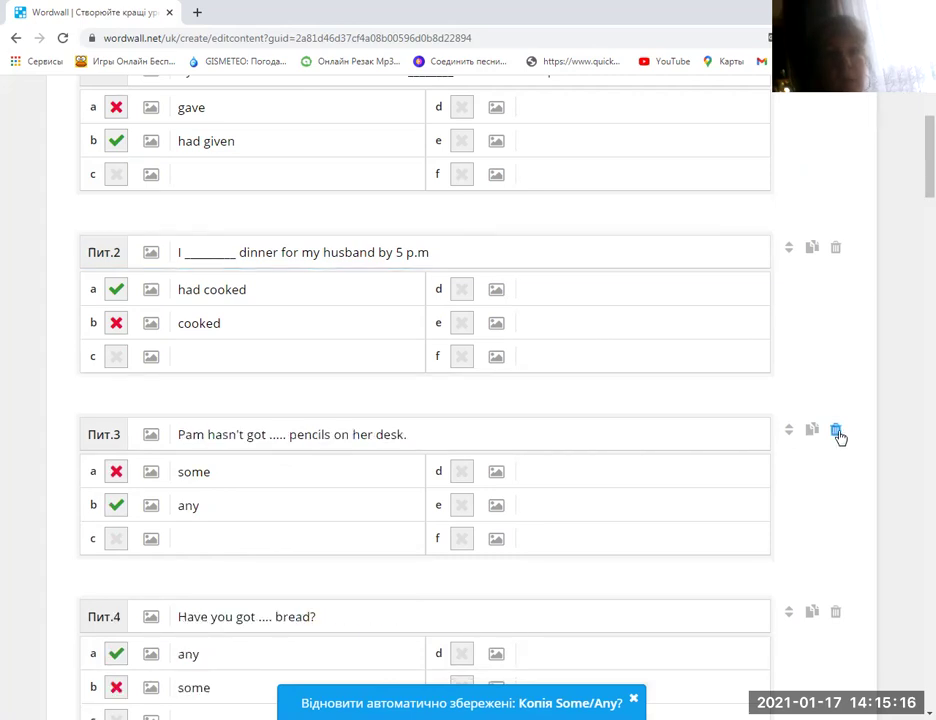
left_click(837, 433)
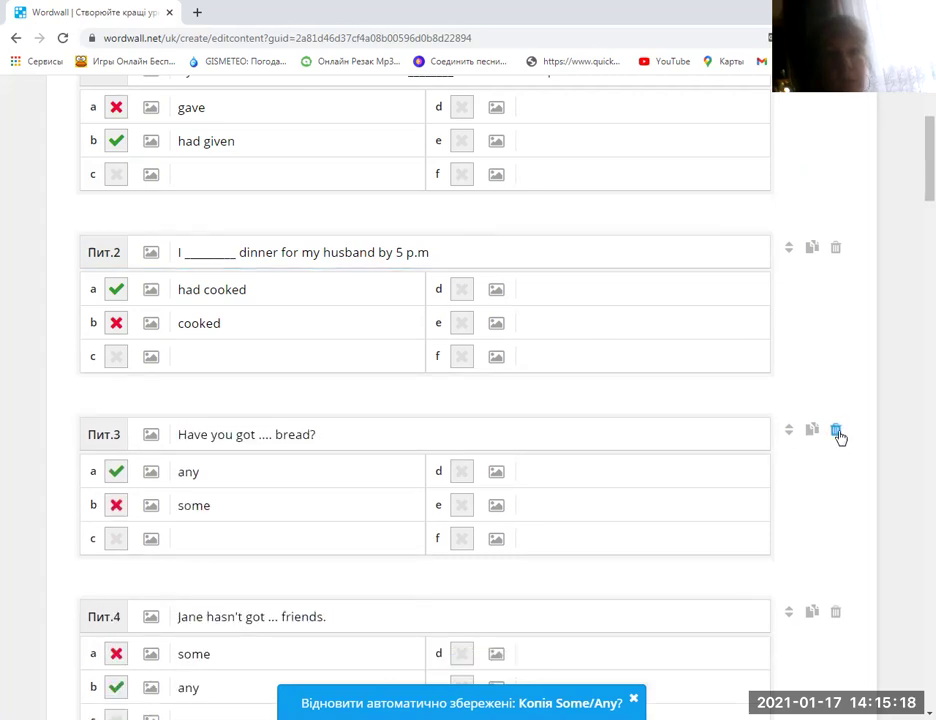
left_click(838, 435)
left_click(838, 434)
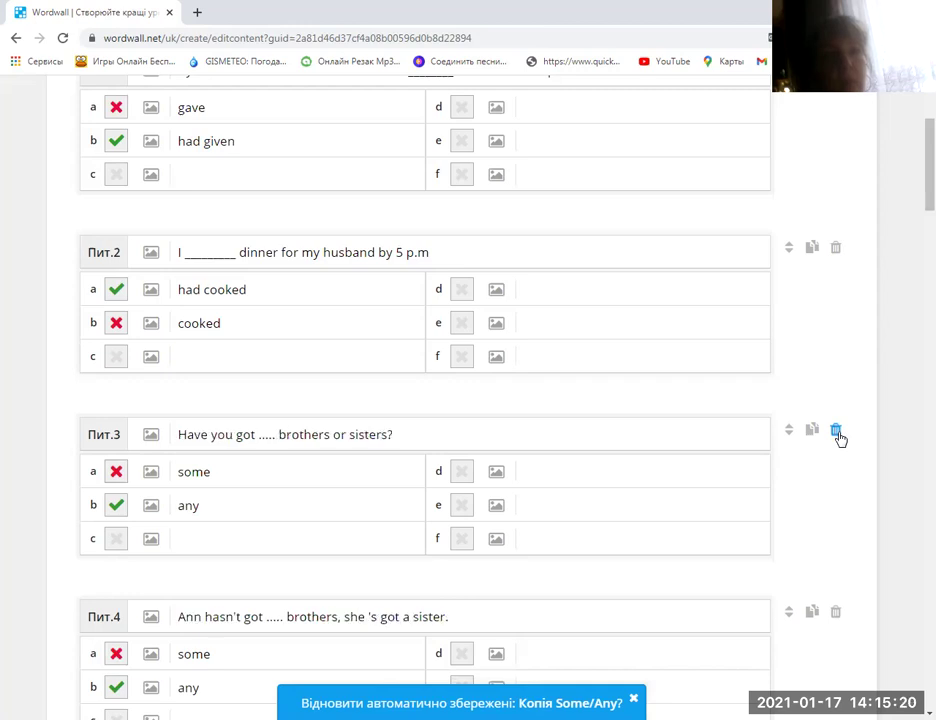
left_click(837, 433)
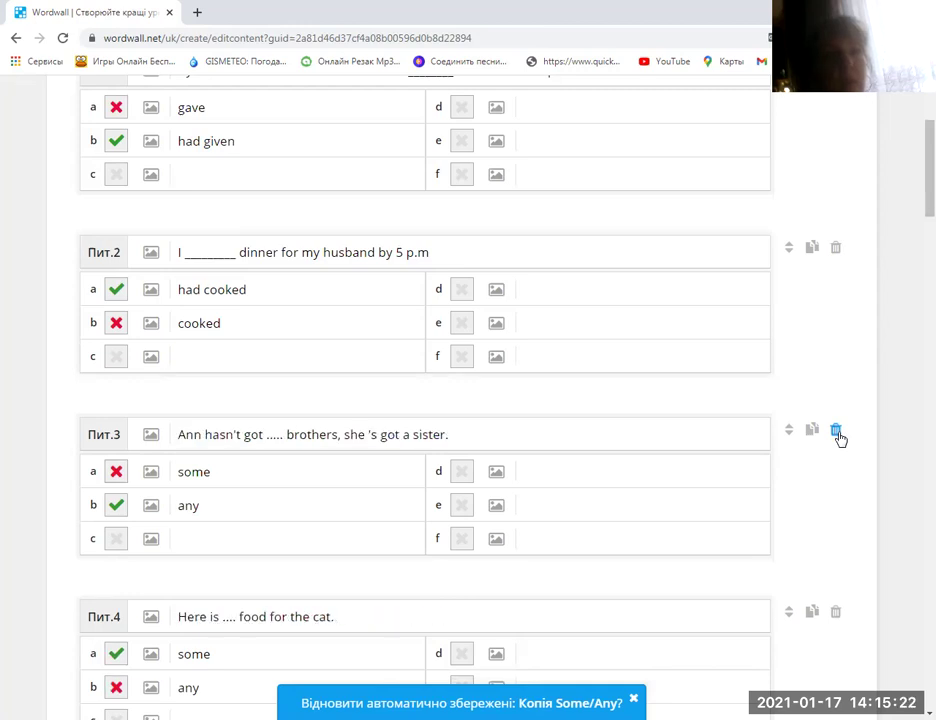
left_click(838, 434)
left_click(838, 434)
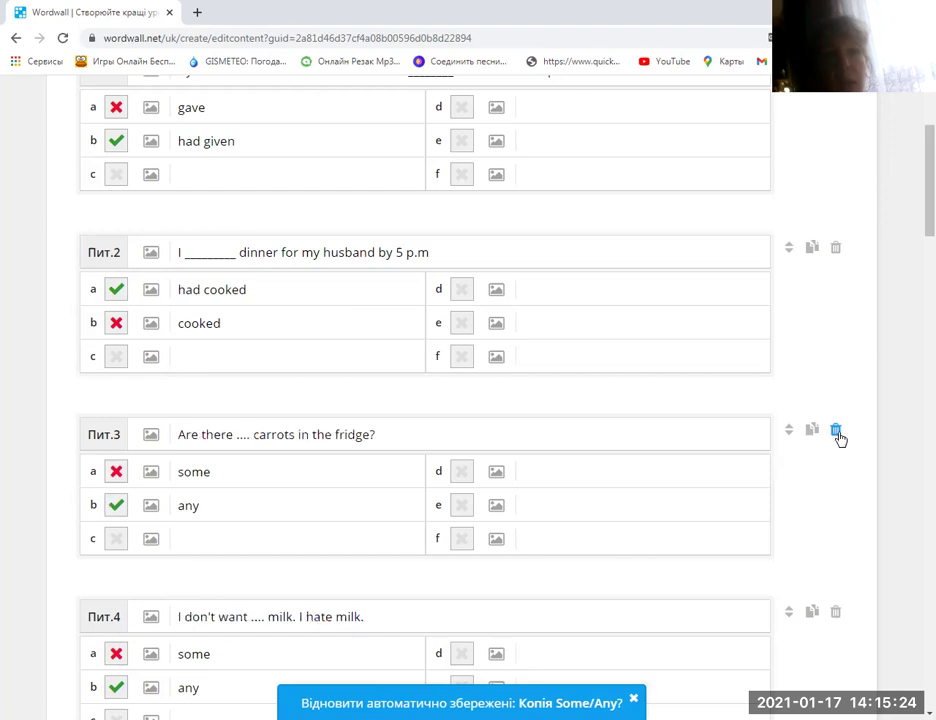
left_click(838, 434)
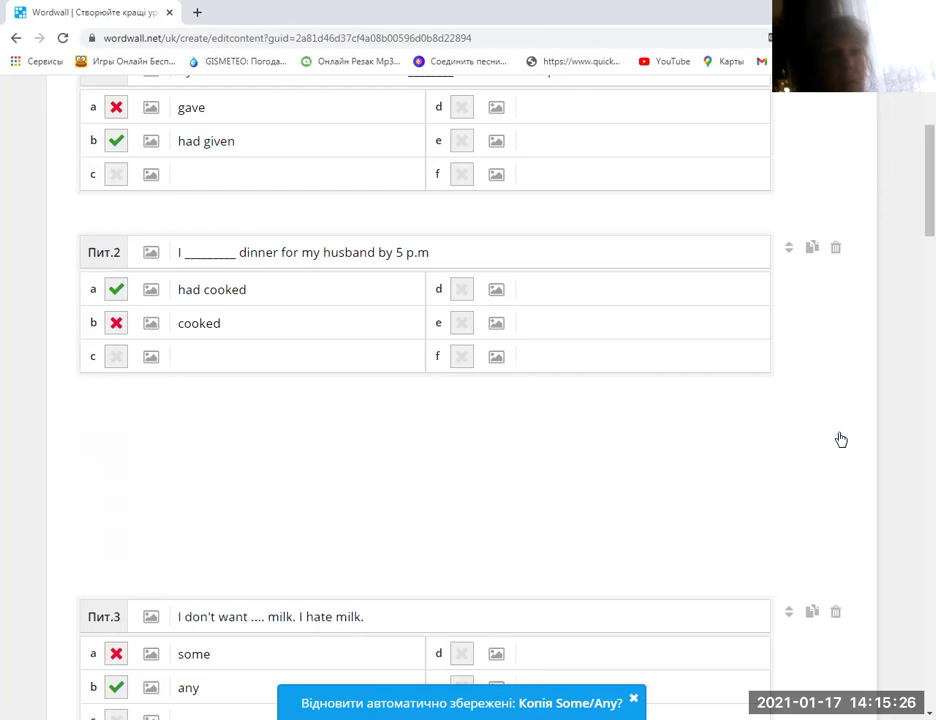
left_click(836, 432)
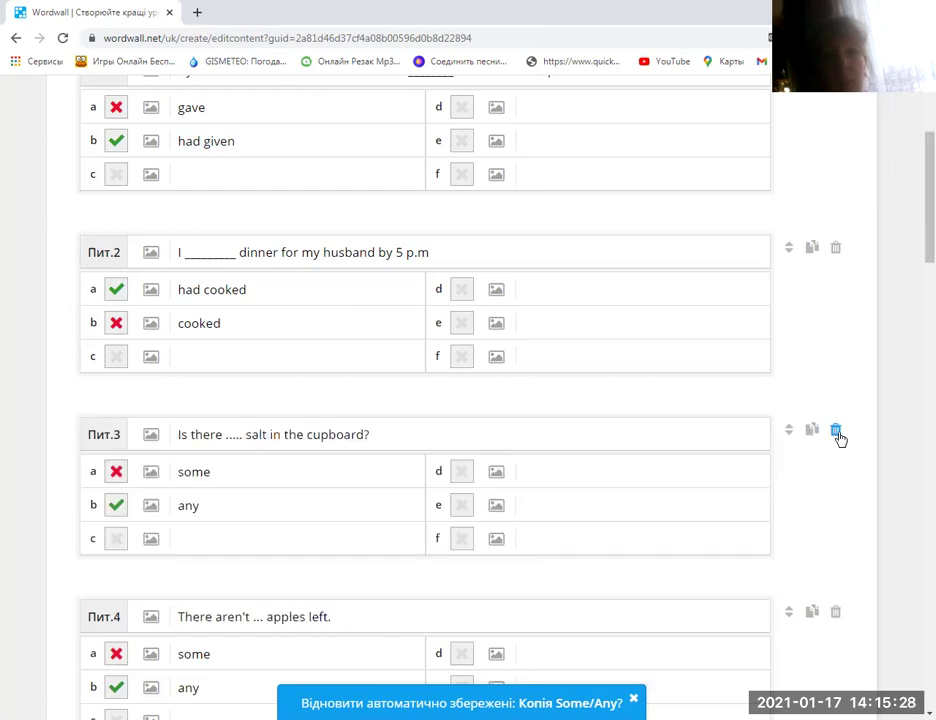
left_click(836, 432)
left_click(836, 432)
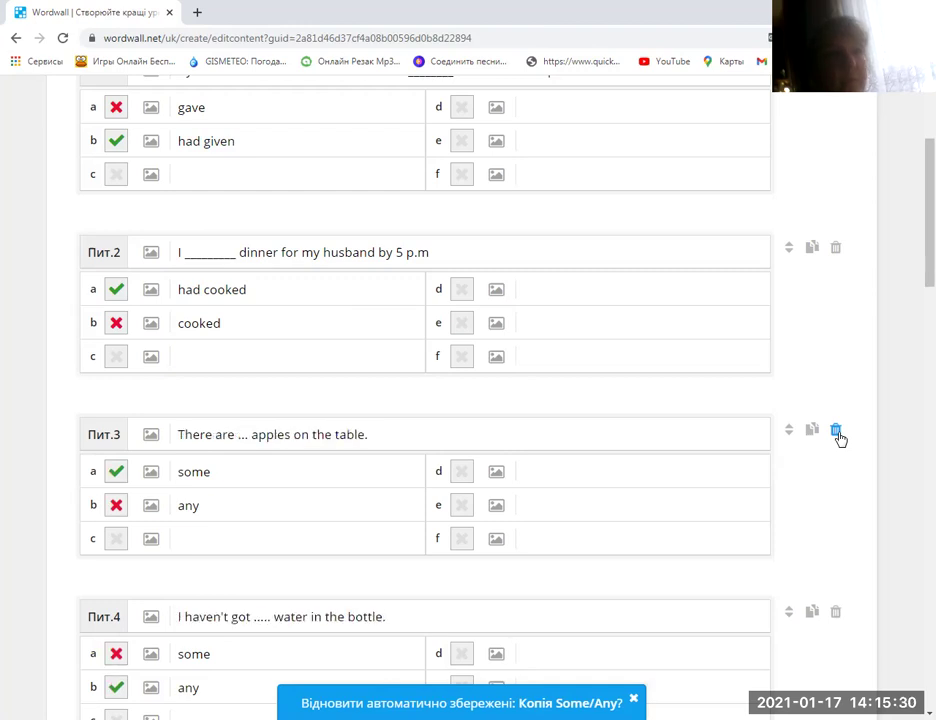
left_click(836, 432)
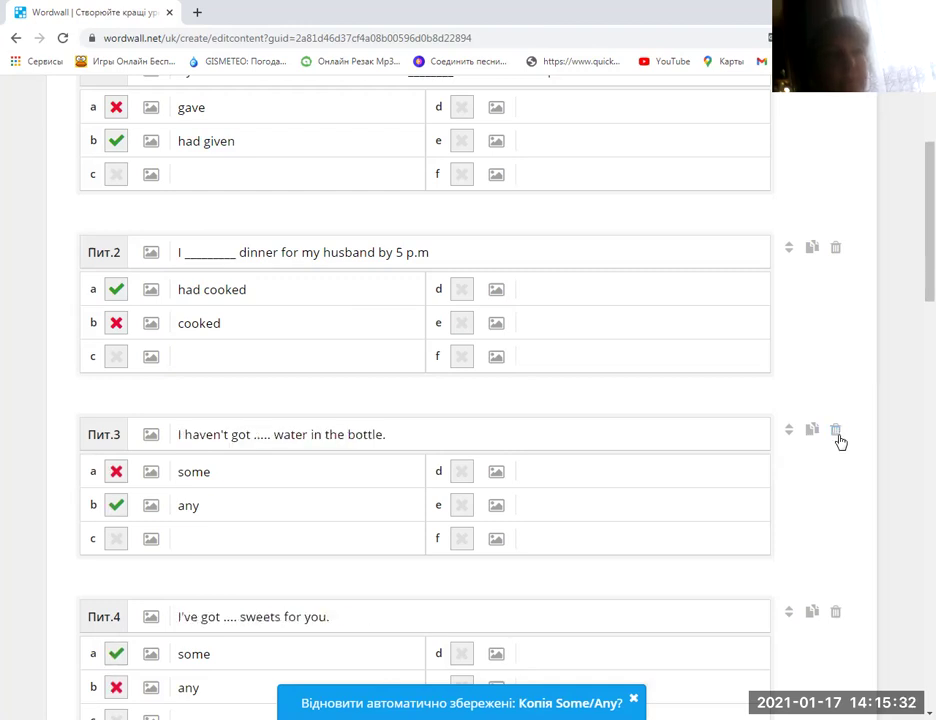
left_click(836, 432)
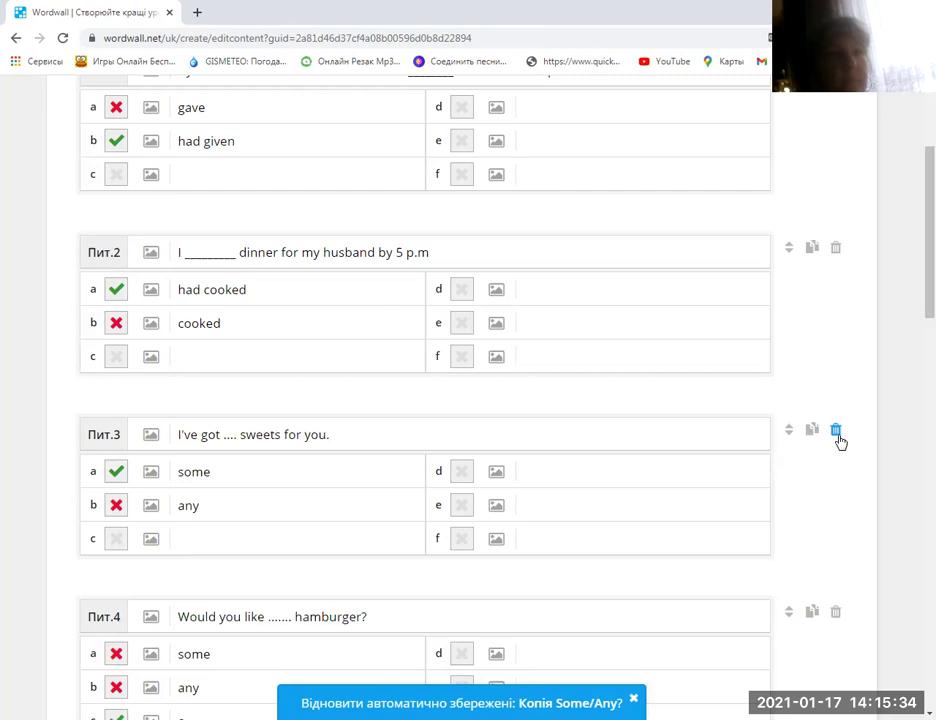
left_click(836, 432)
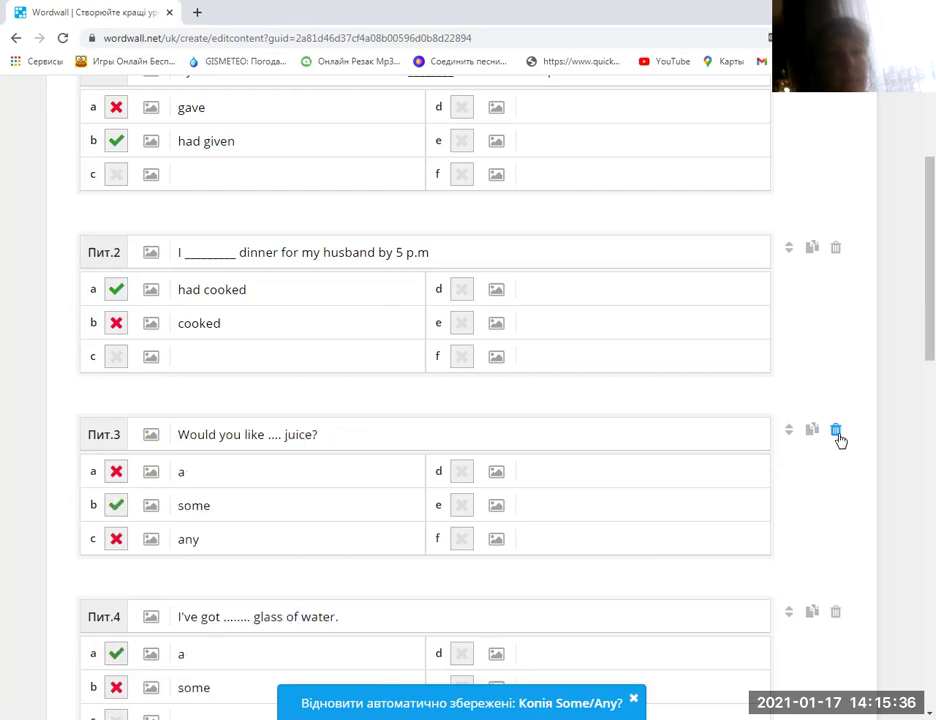
left_click(836, 432)
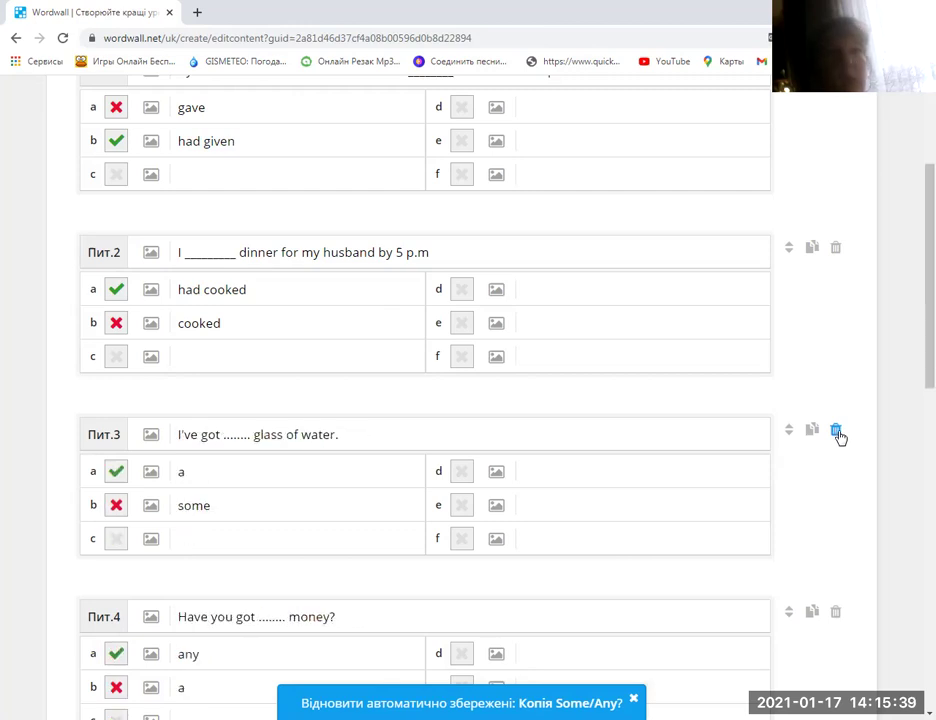
left_click(836, 432)
left_click(836, 432)
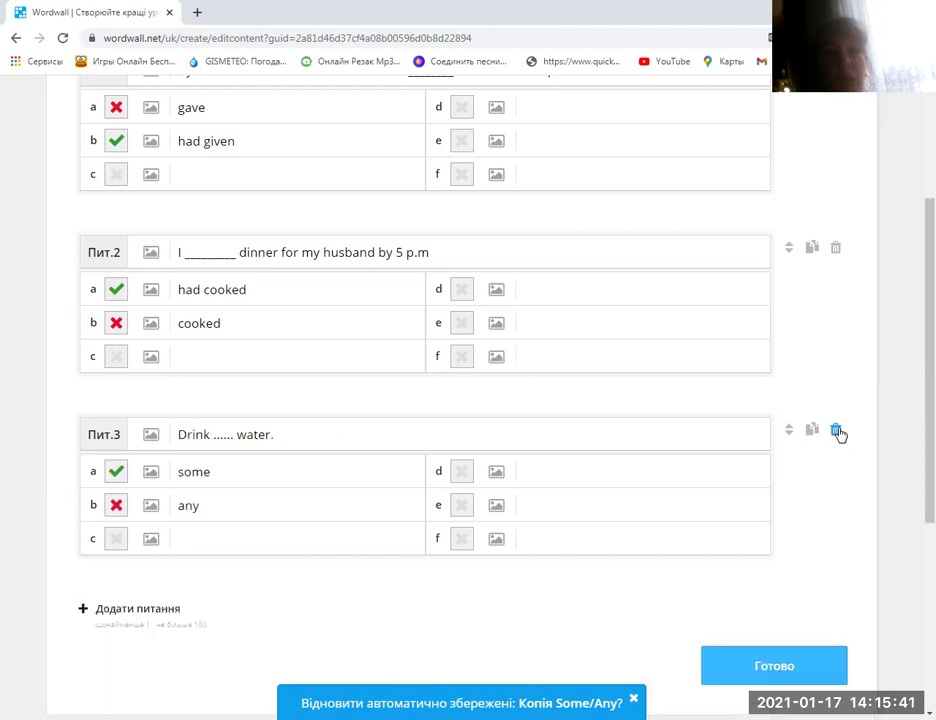
left_click(836, 432)
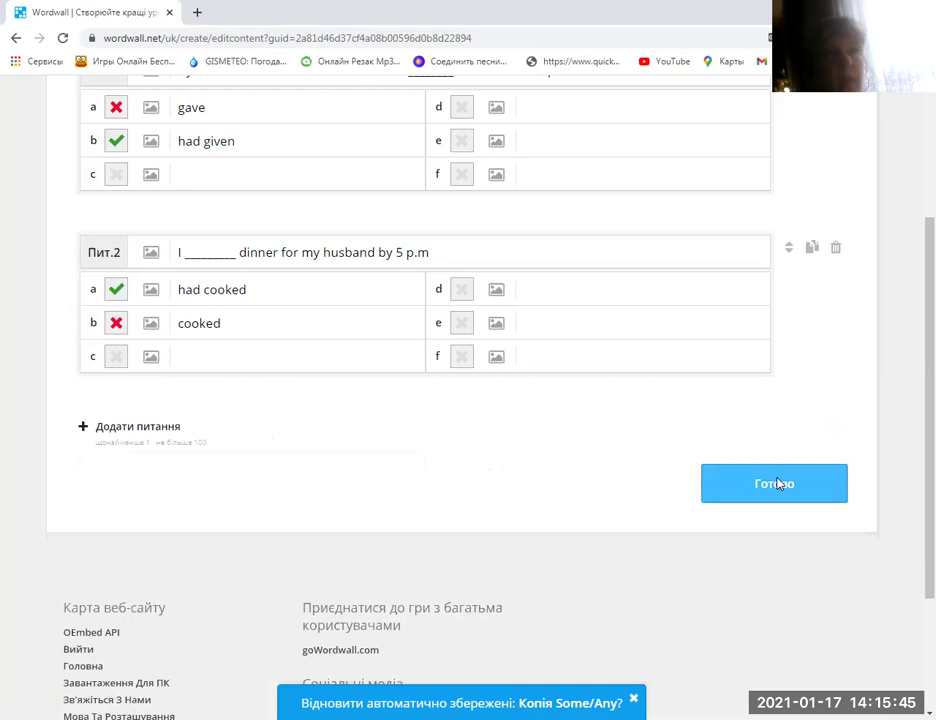
Save the two-question quiz with Готово
left_click(781, 483)
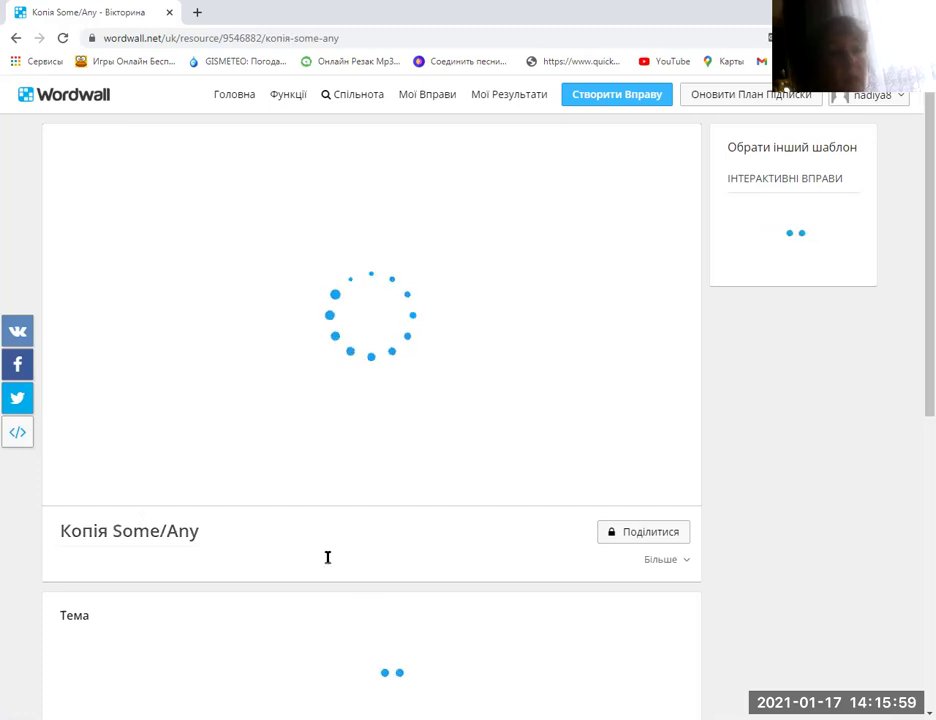
Retitle the activity from 'Копія Some/Any' to 'Past Simple or Past Perfect'
left_click(163, 548)
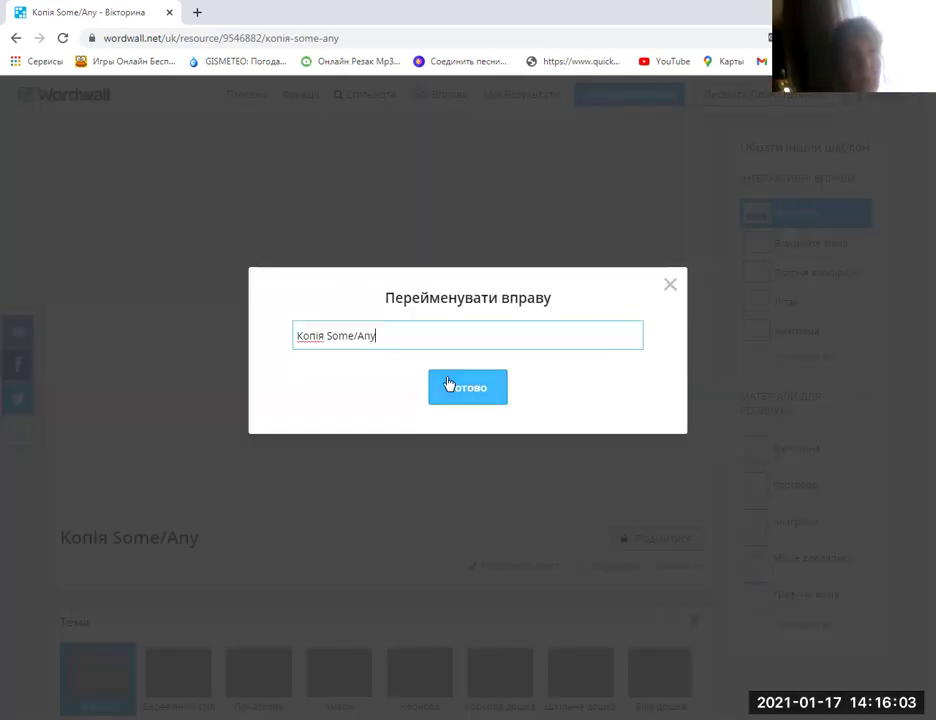
key("BackSpace")
key("BackSpace")
key("BackSpace")
key("BackSpace")
key("BackSpace")
key("BackSpace")
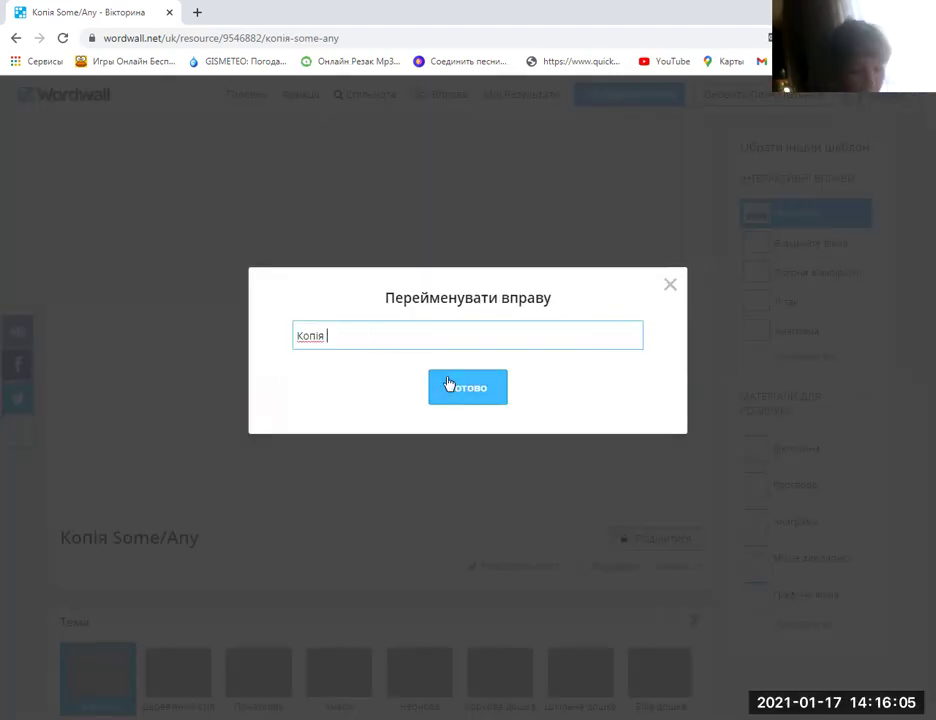
key("BackSpace")
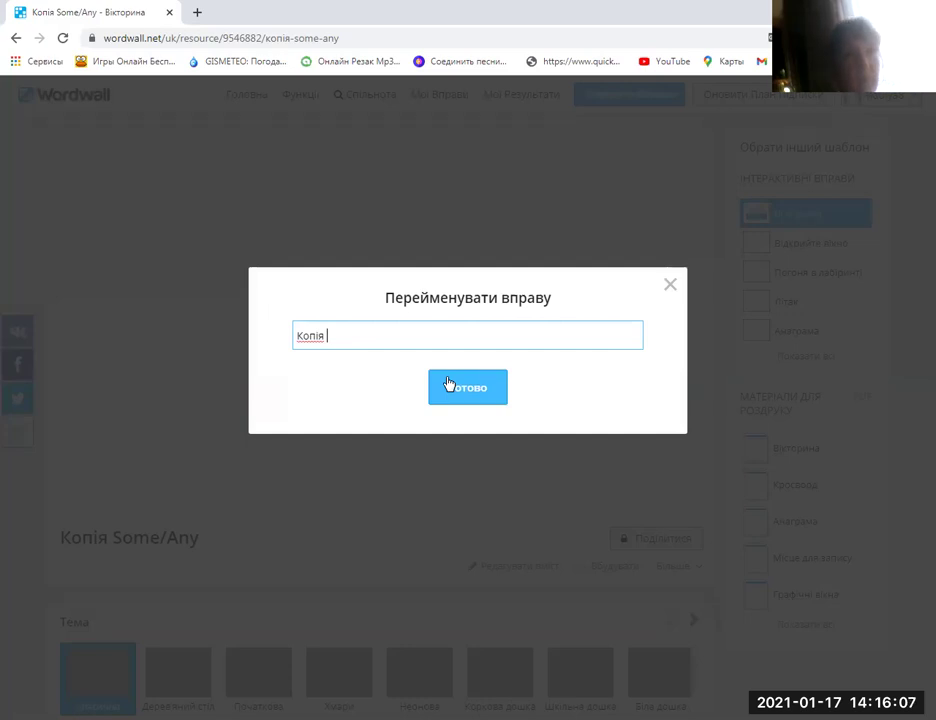
key("BackSpace")
key("BackSpace")
key("BackSpace")
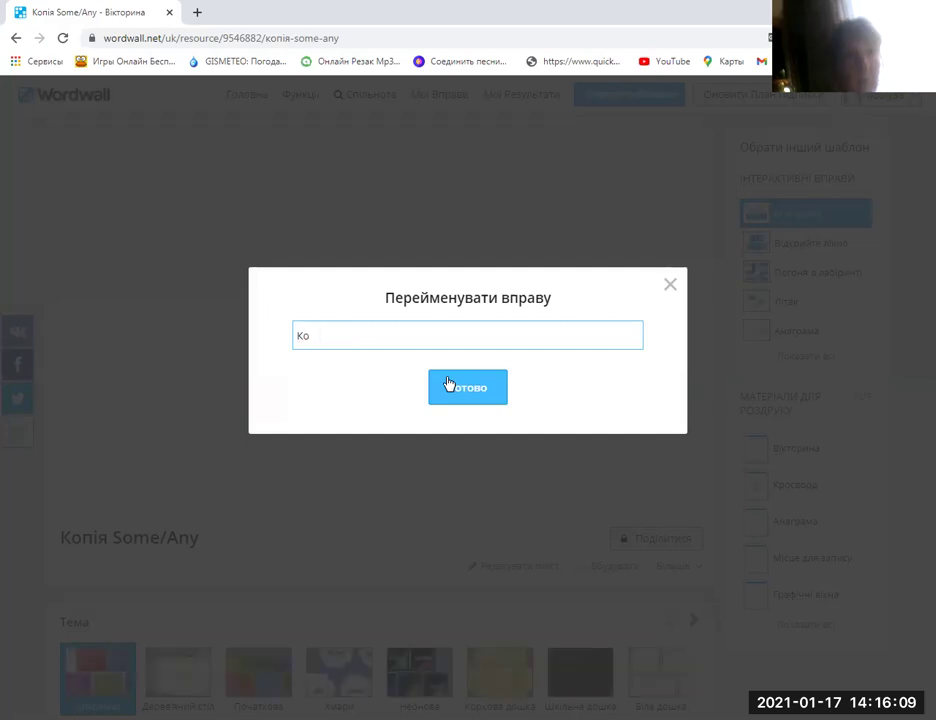
key("BackSpace")
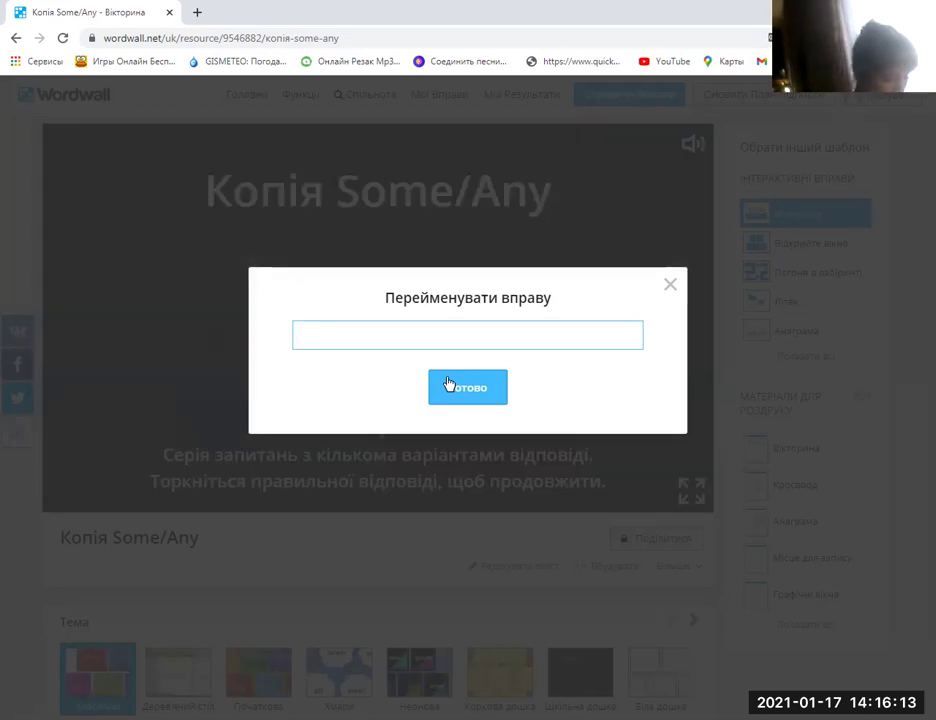
type("Past")
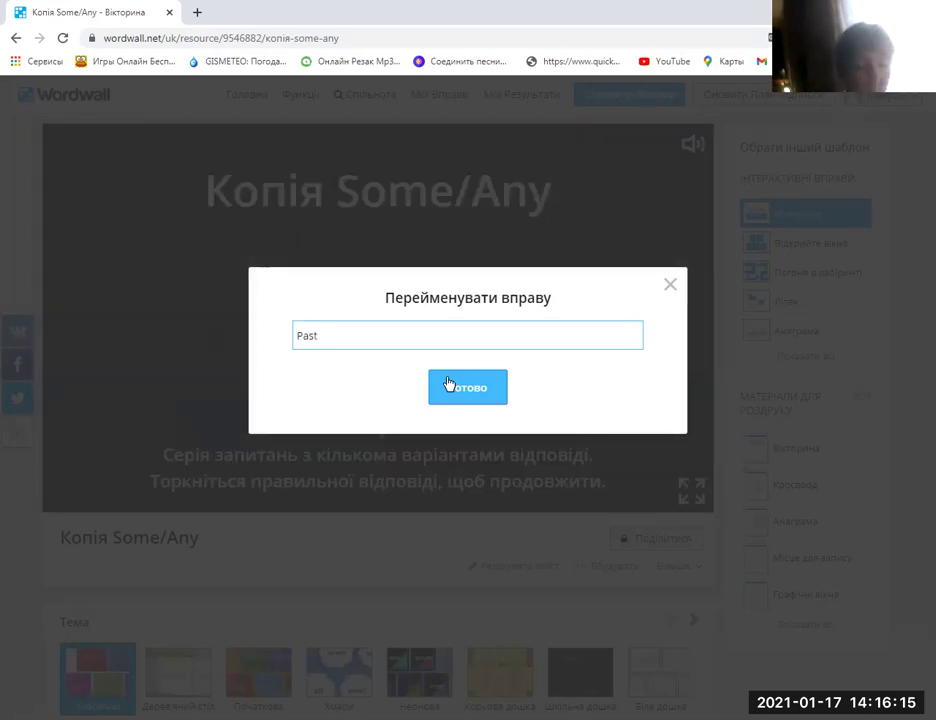
type(" Si")
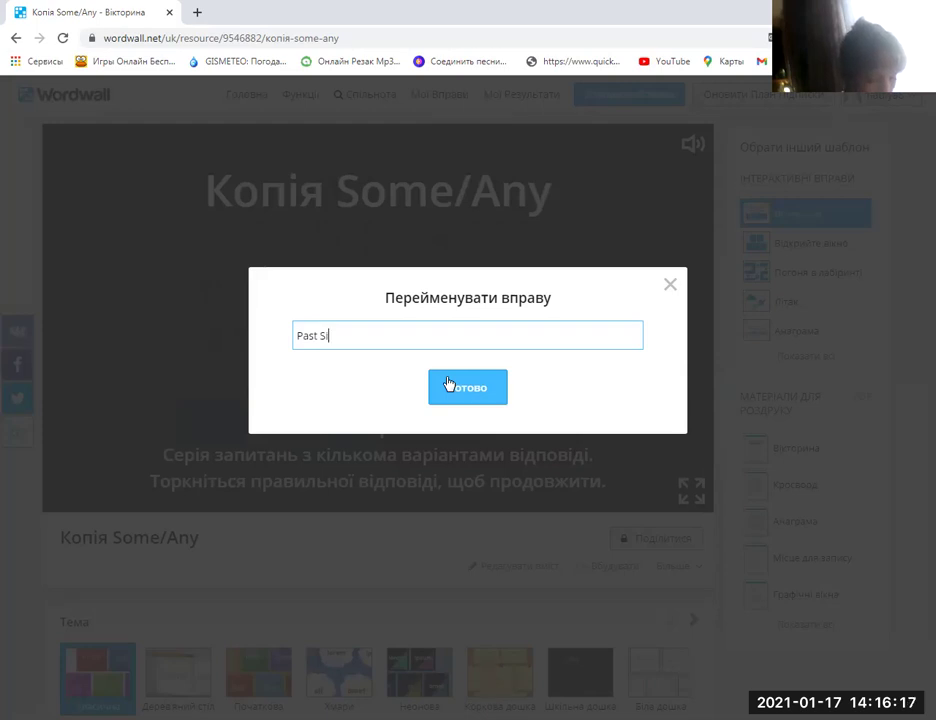
type("mple ")
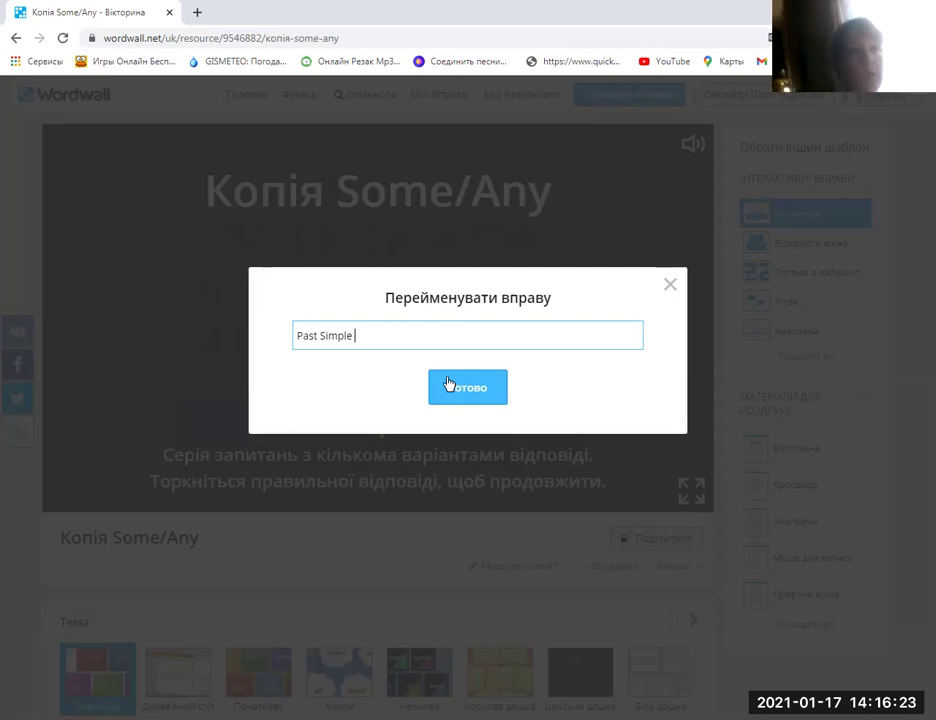
type("or P")
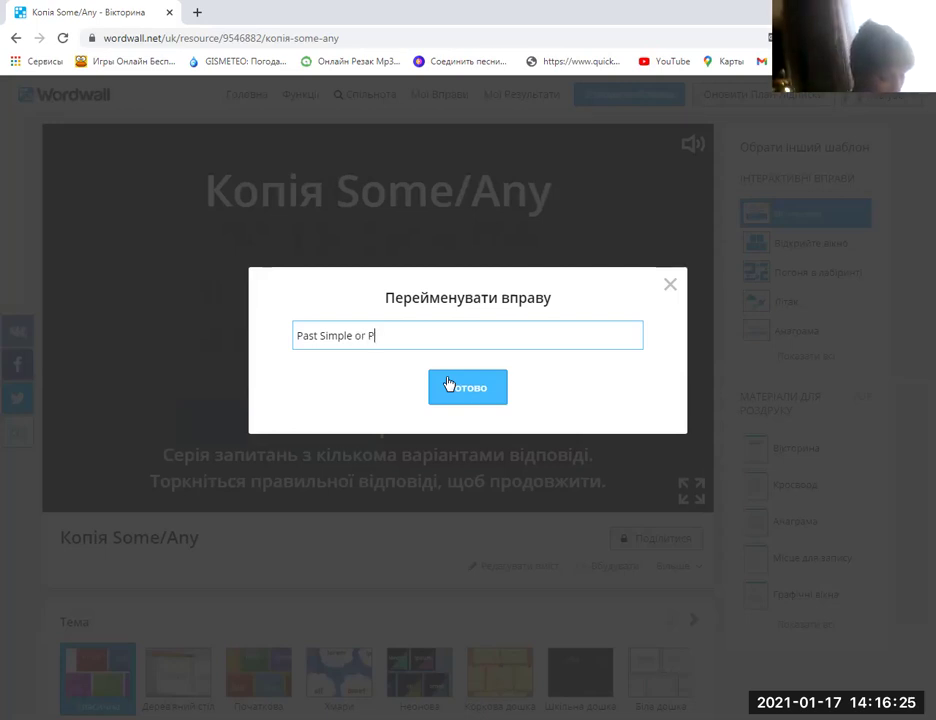
type("ast Pe")
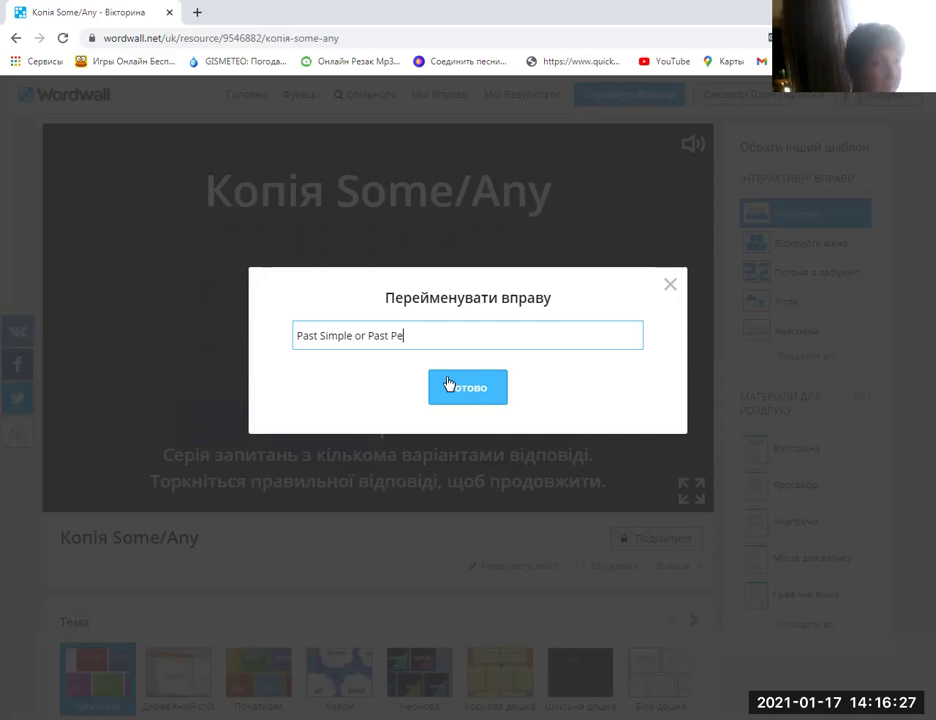
type("rfect")
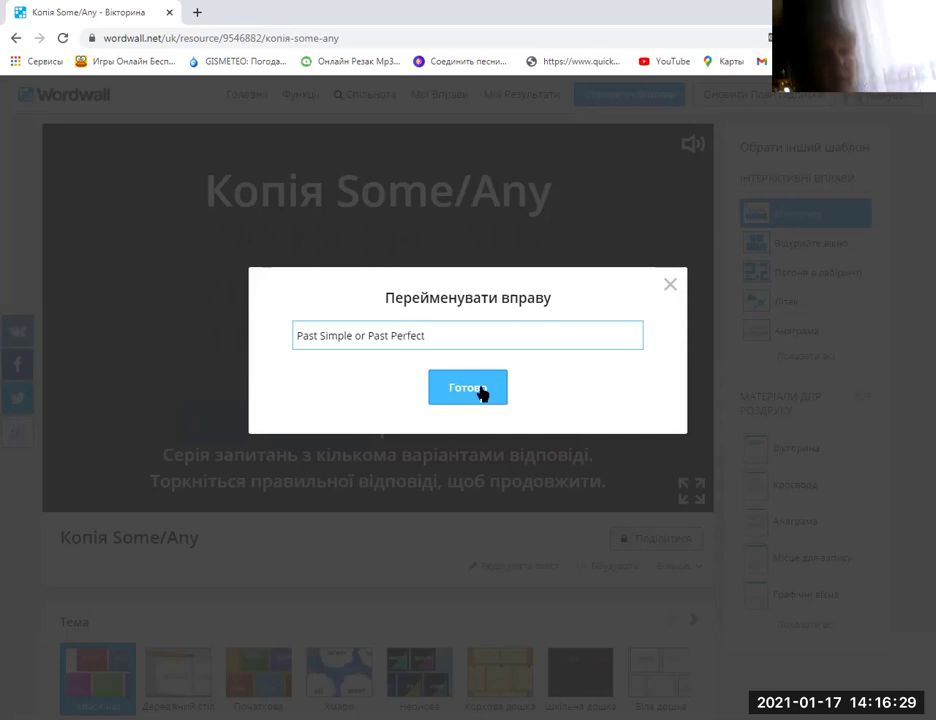
left_click(480, 390)
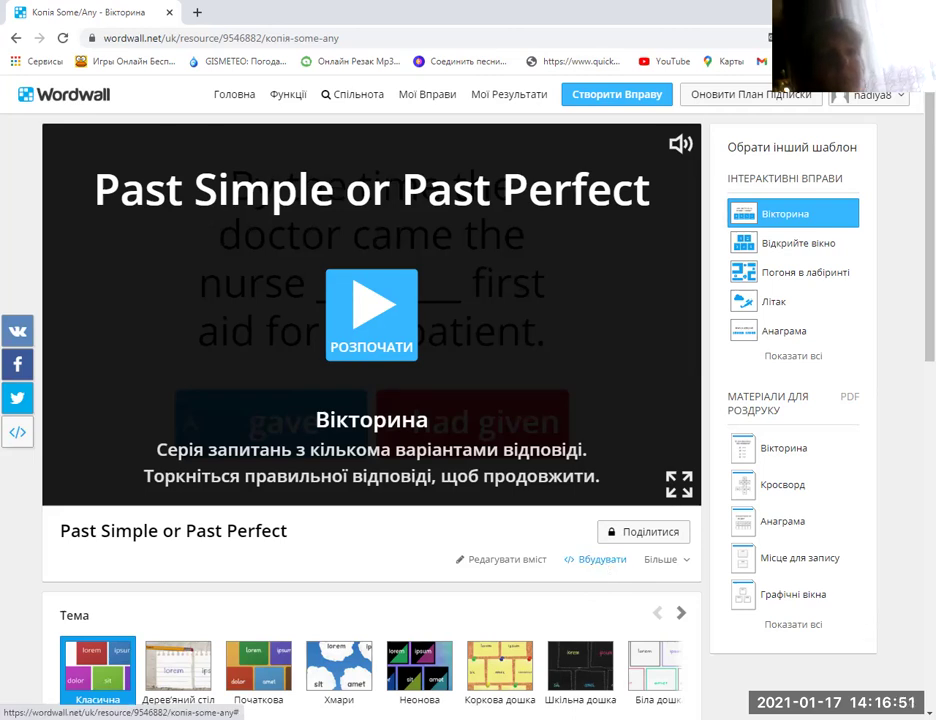
Open the Вбудувати embed window and select the quiz's iframe HTML code
left_click(597, 559)
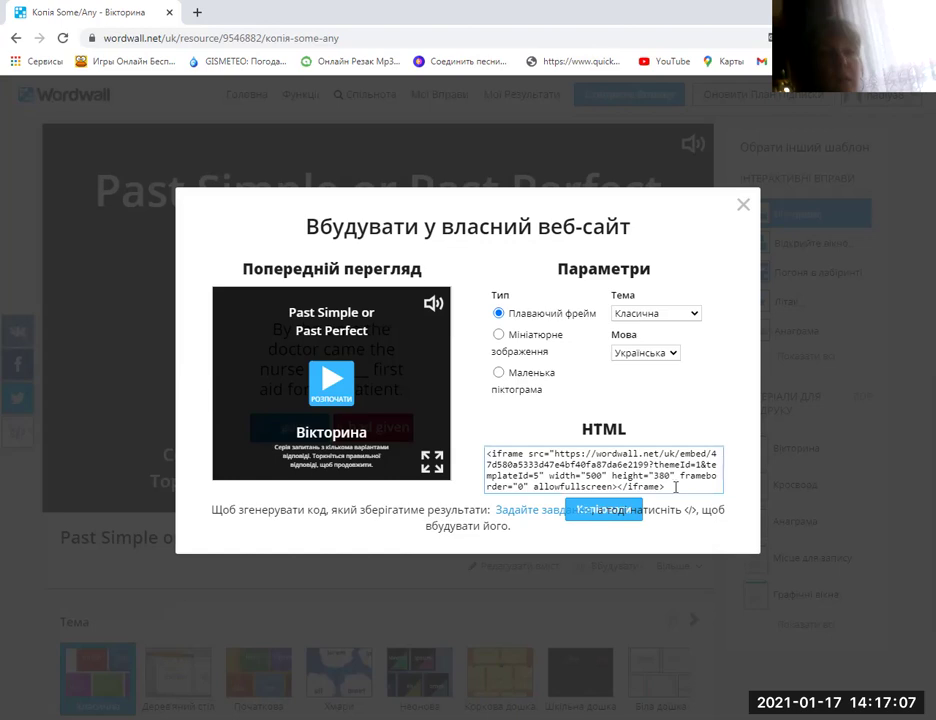
left_click_drag(488, 453, 668, 489)
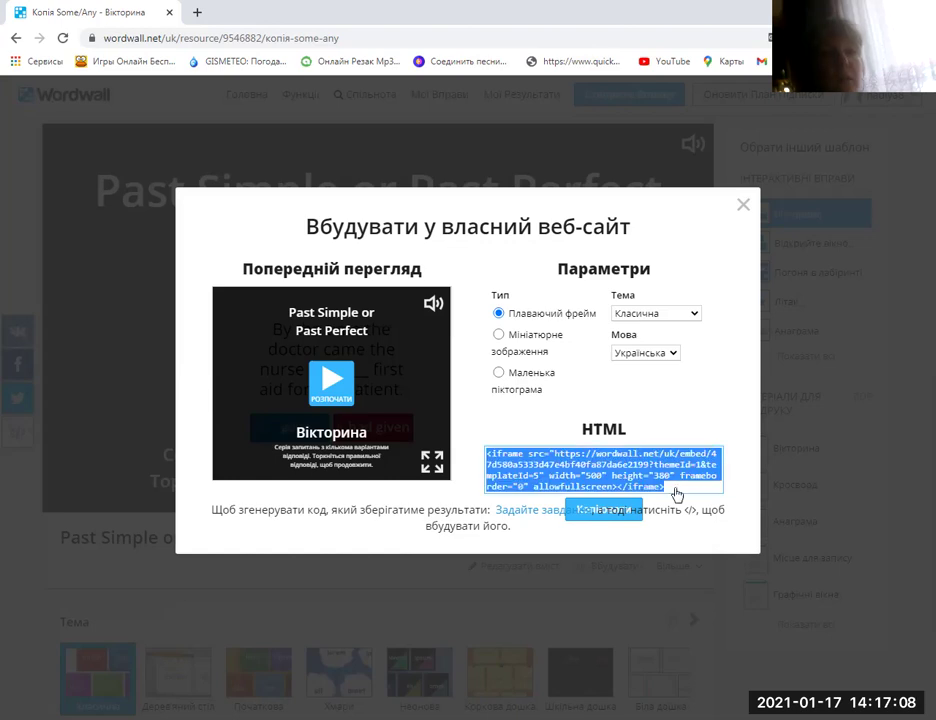
Create an assignment for the quiz from Задайте завдання with the default settings
left_click(537, 519)
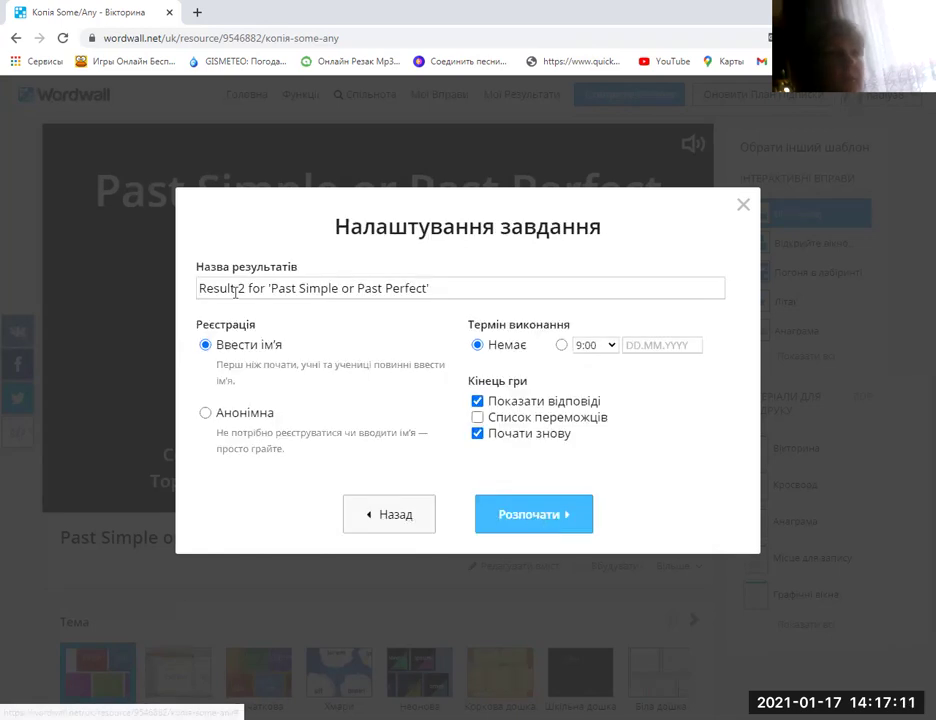
left_click(537, 517)
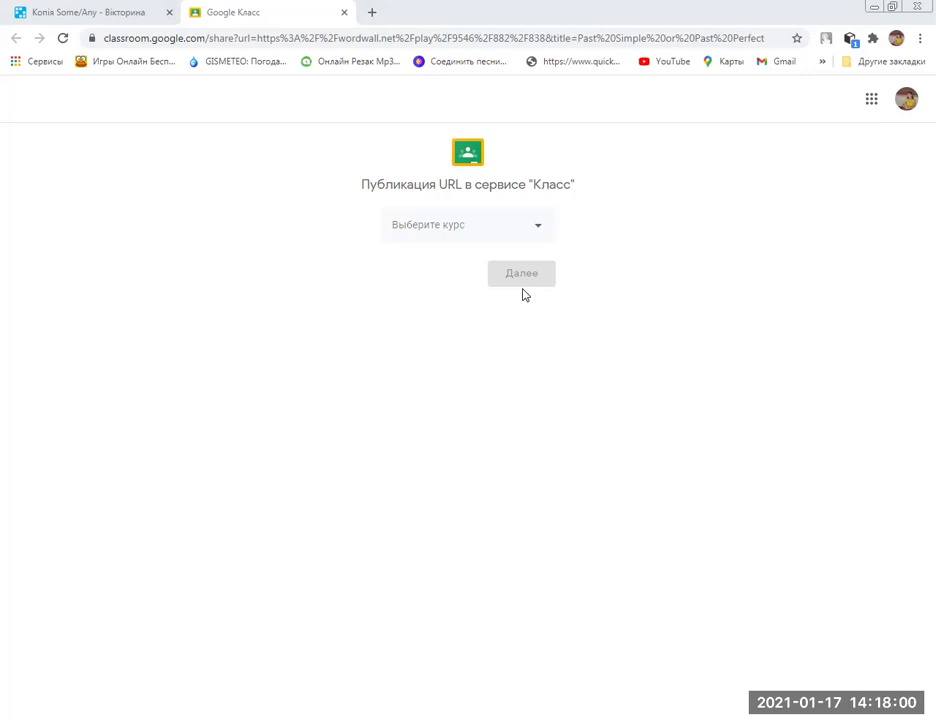
Post the quiz link to the 7 A English course as a new Classroom assignment
left_click(539, 234)
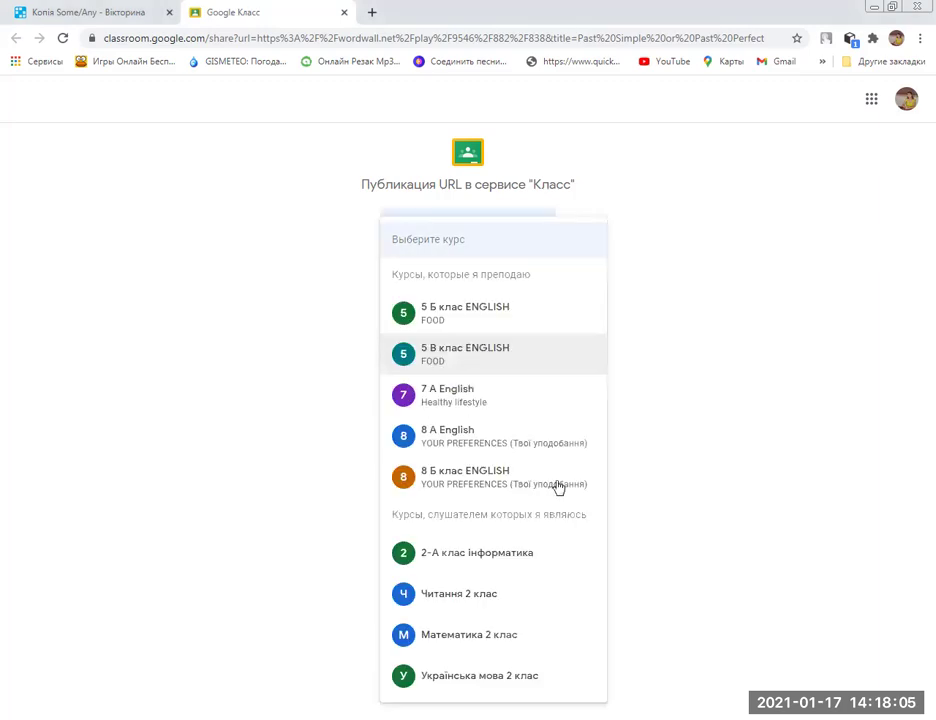
left_click(468, 400)
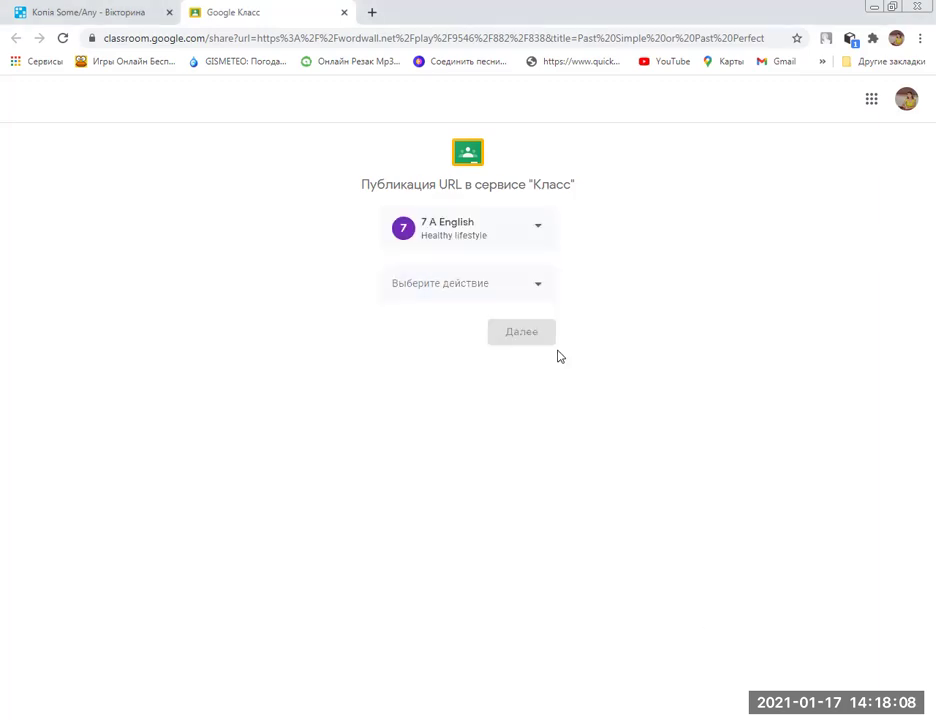
left_click(545, 289)
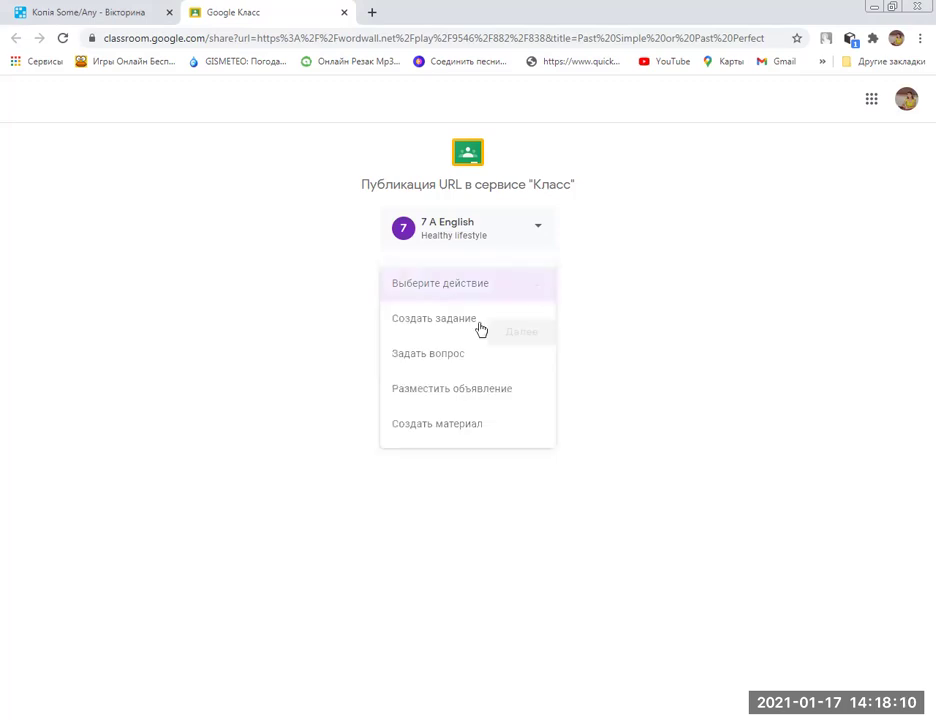
left_click(445, 326)
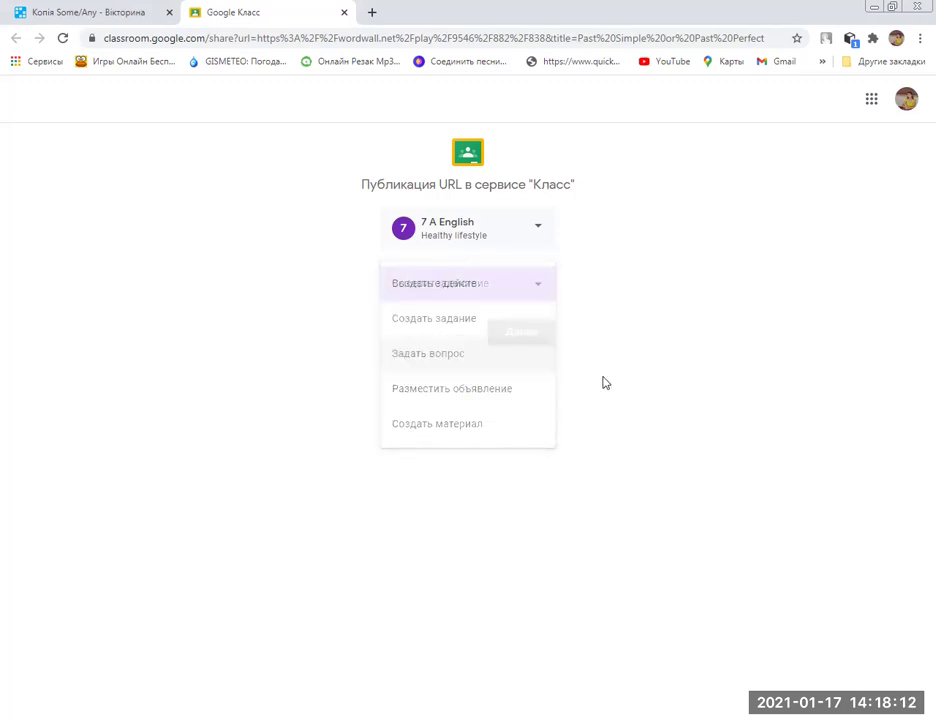
left_click(522, 334)
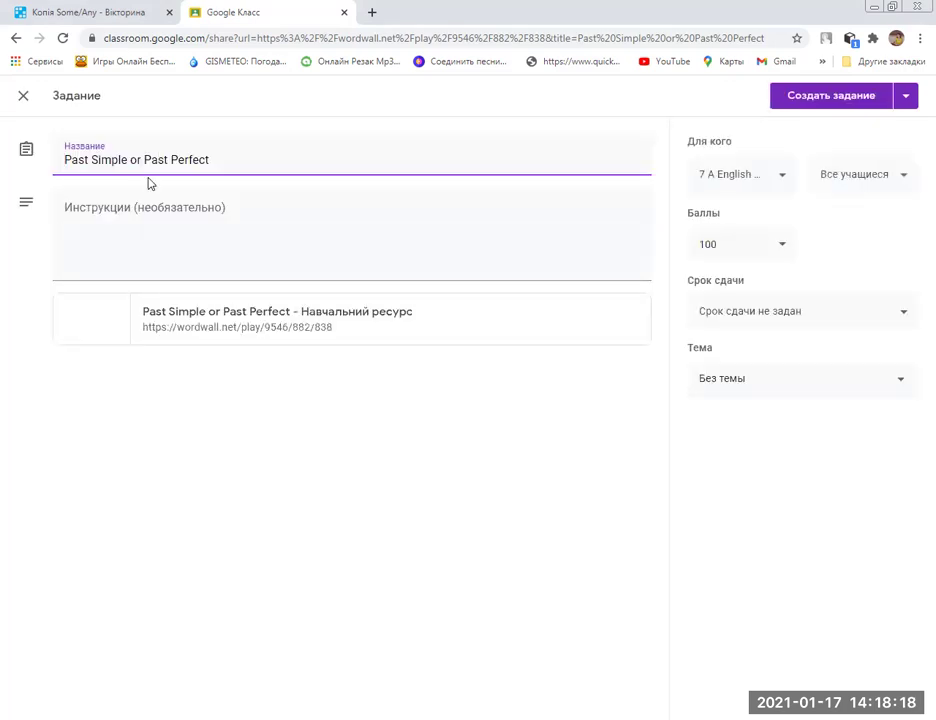
Write the instructions 'Play the trainer and practise the use of the tenses', correcting typos
left_click(238, 220)
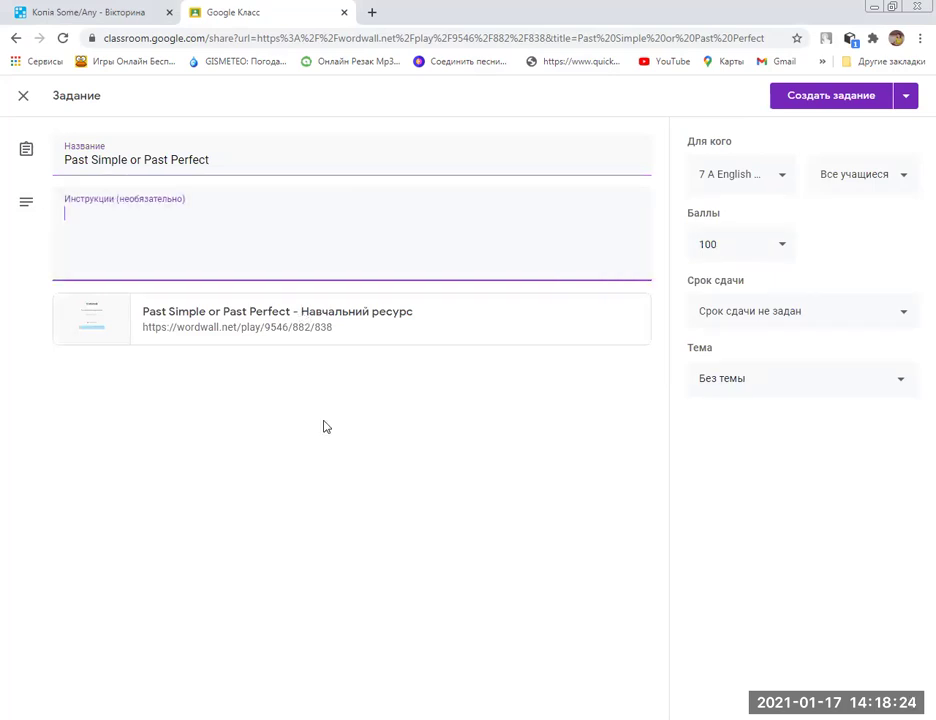
type("1")
key("BackSpace")
type("Play")
type(" the ")
type("tra")
type("iner a")
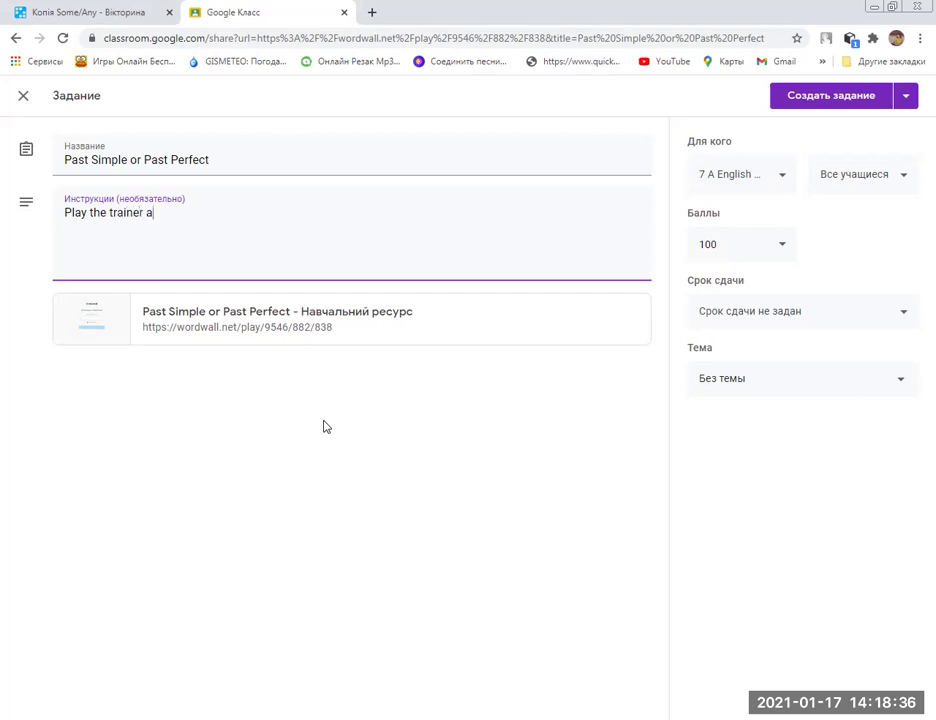
type("nd ")
type("pra")
type("ctise")
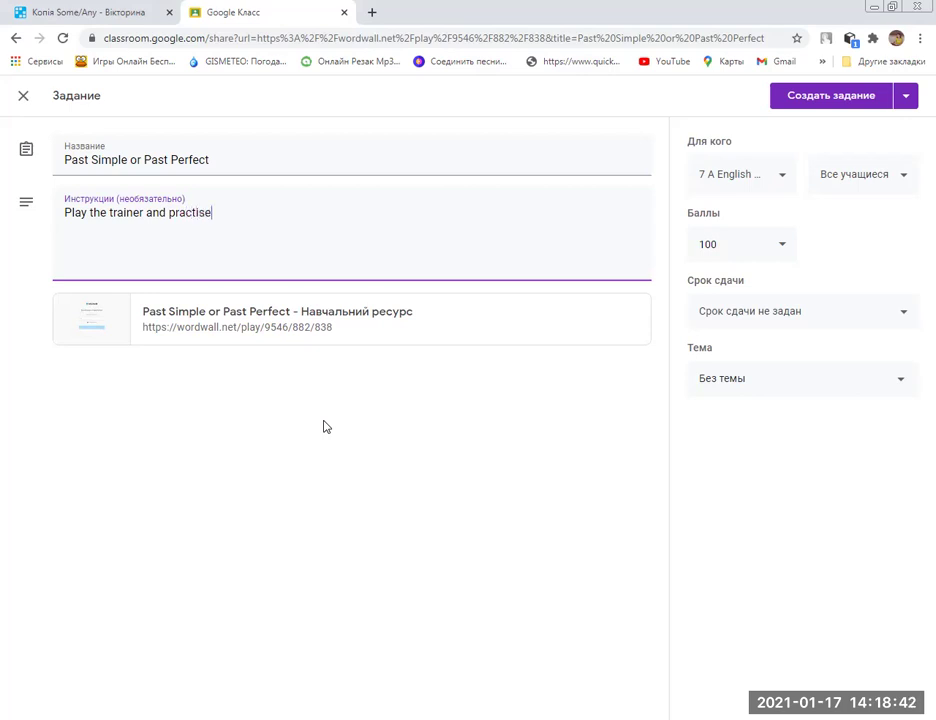
type(" the yse ")
type("of the ")
type("te")
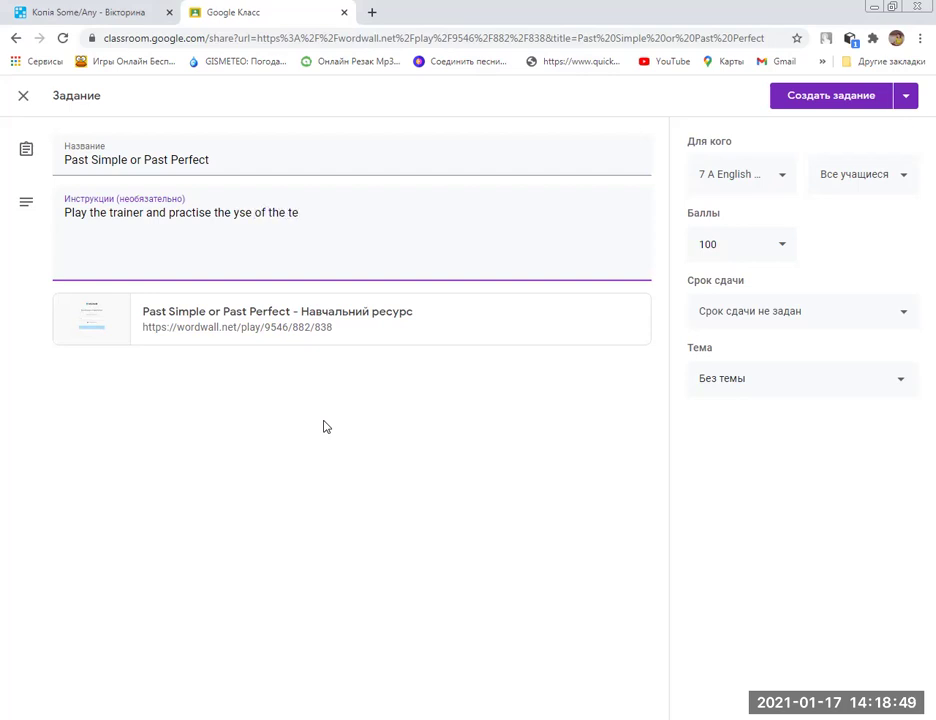
type("nses")
key("BackSpace")
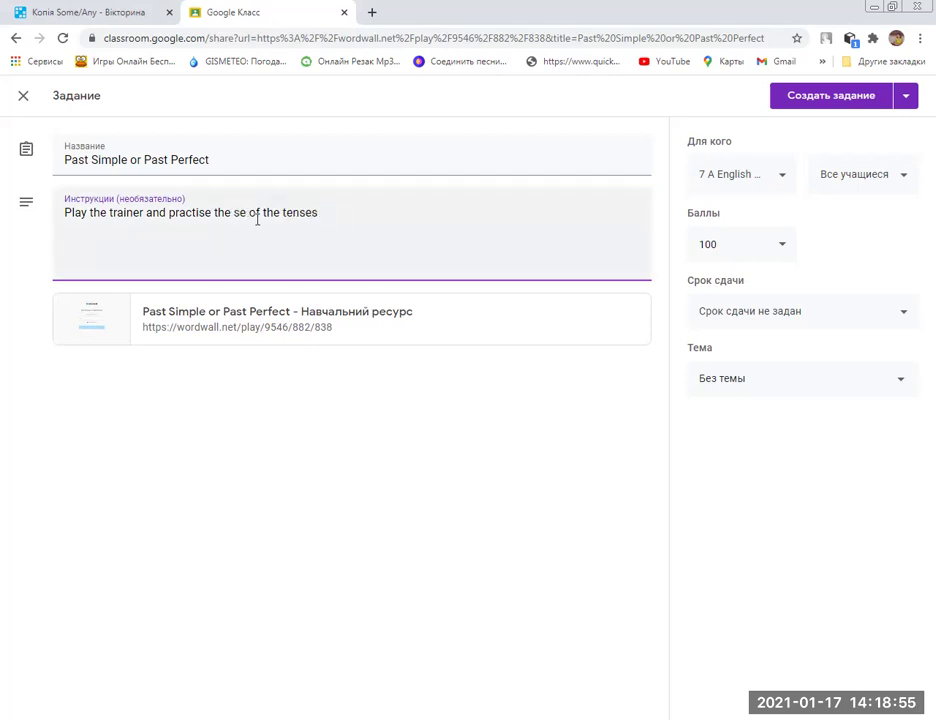
type("u")
left_click(336, 212)
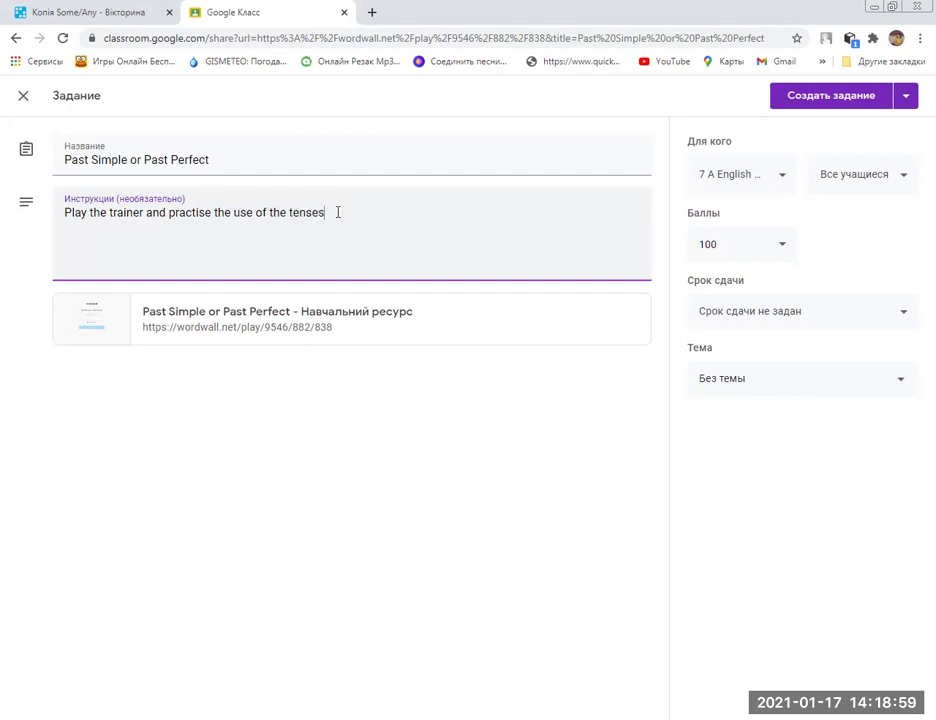
End the instructions with a full stop and make the assignment worth 12 points
type(".")
left_click(755, 238)
key("BackSpace")
key("BackSpace")
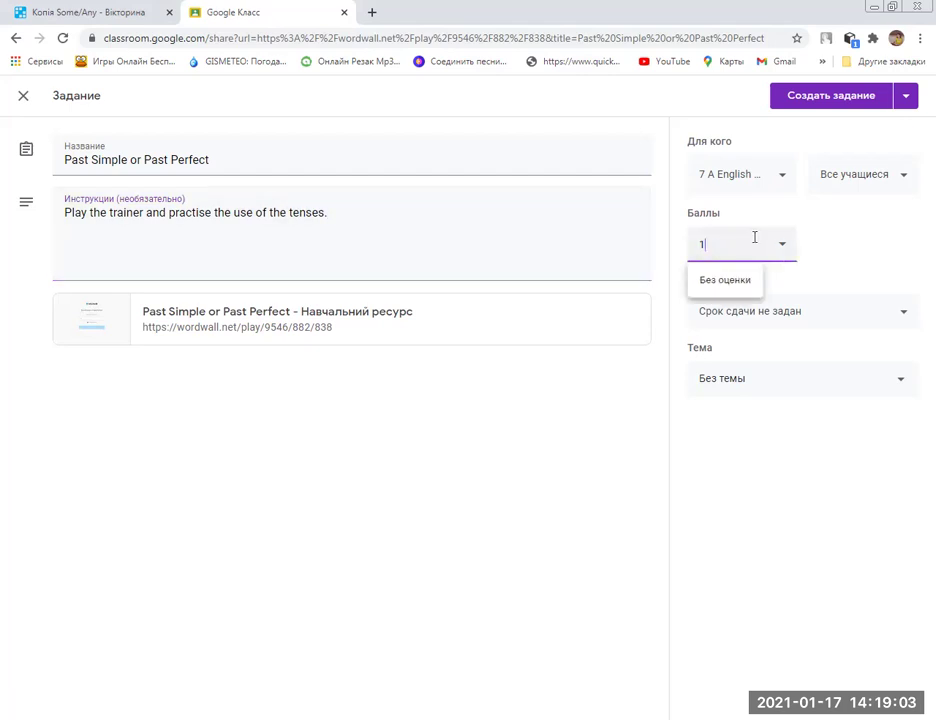
type("2")
Set the due date to Friday 22 January at 18:00
left_click(912, 315)
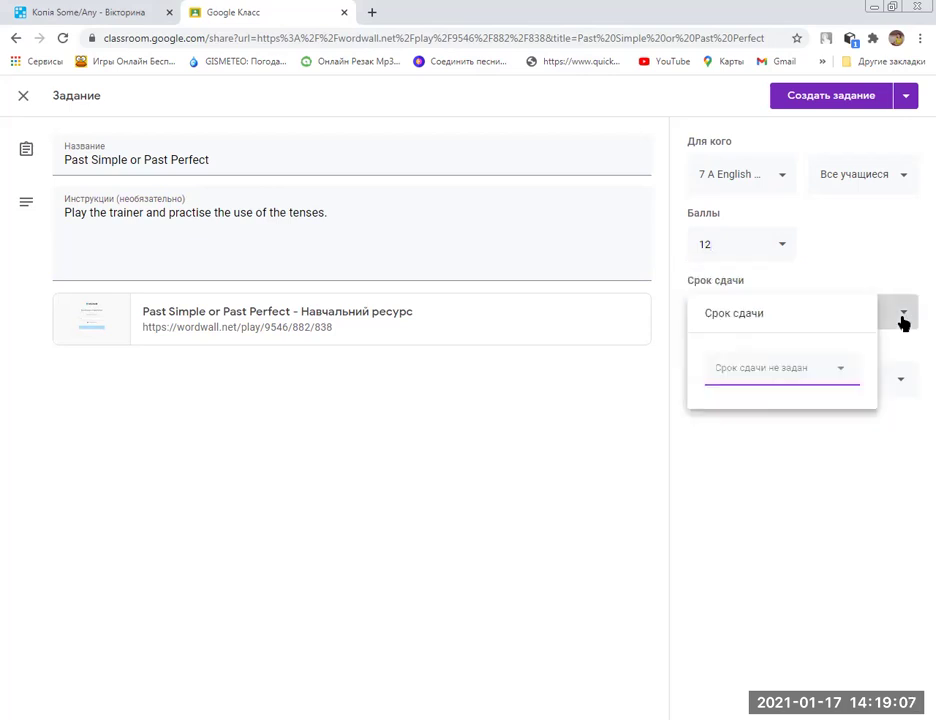
left_click(845, 375)
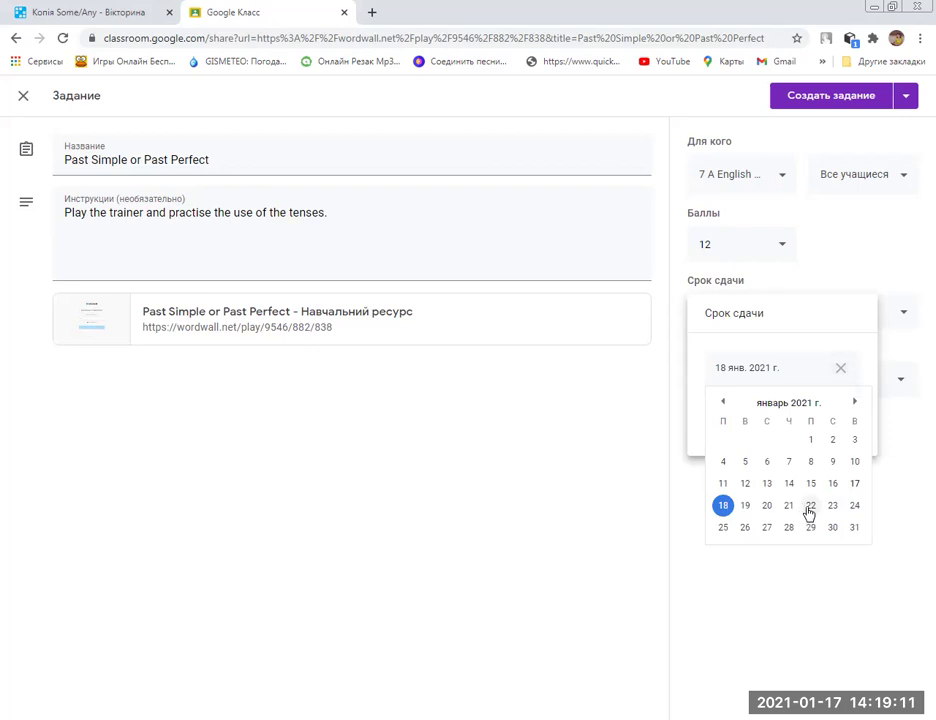
left_click(809, 507)
left_click(755, 414)
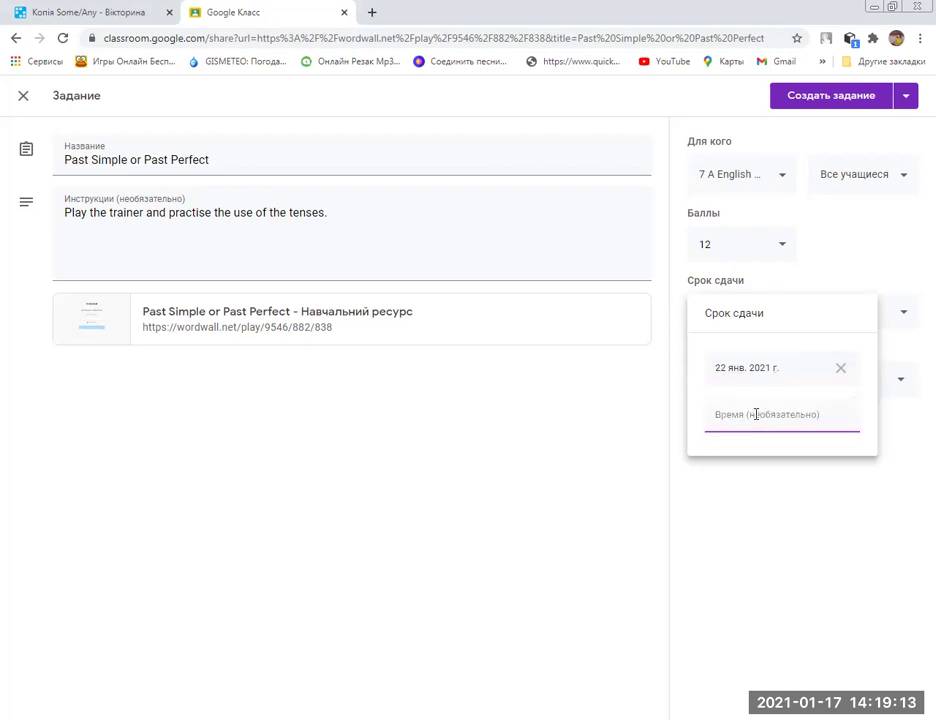
left_click(792, 418)
type("1")
type("8:0")
type("0")
key("Return")
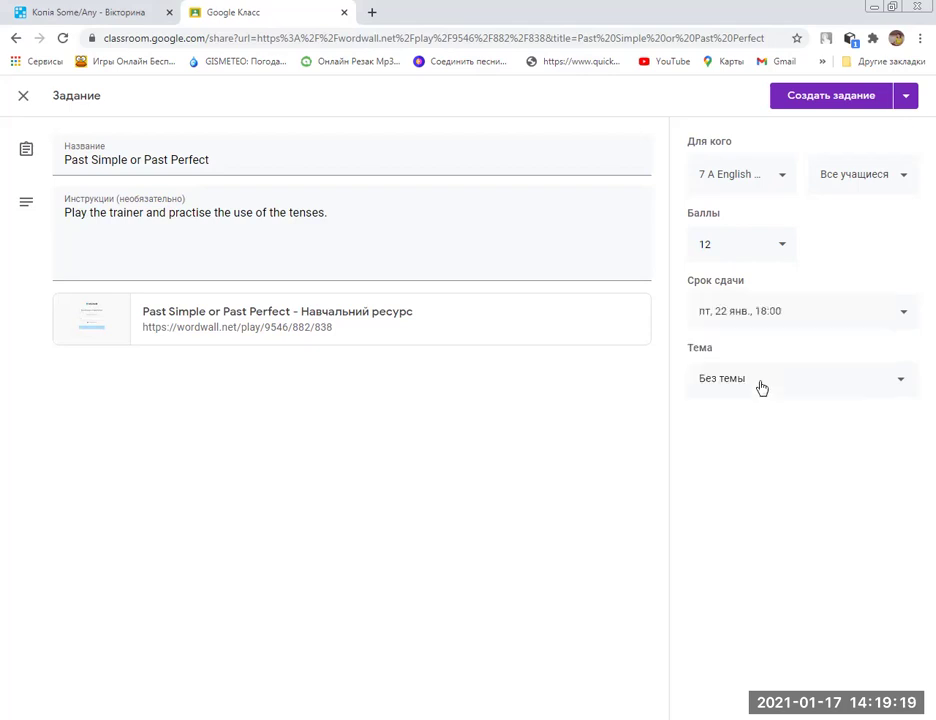
Create a new topic named 'Past Simple or Past Perfect'
left_click(772, 389)
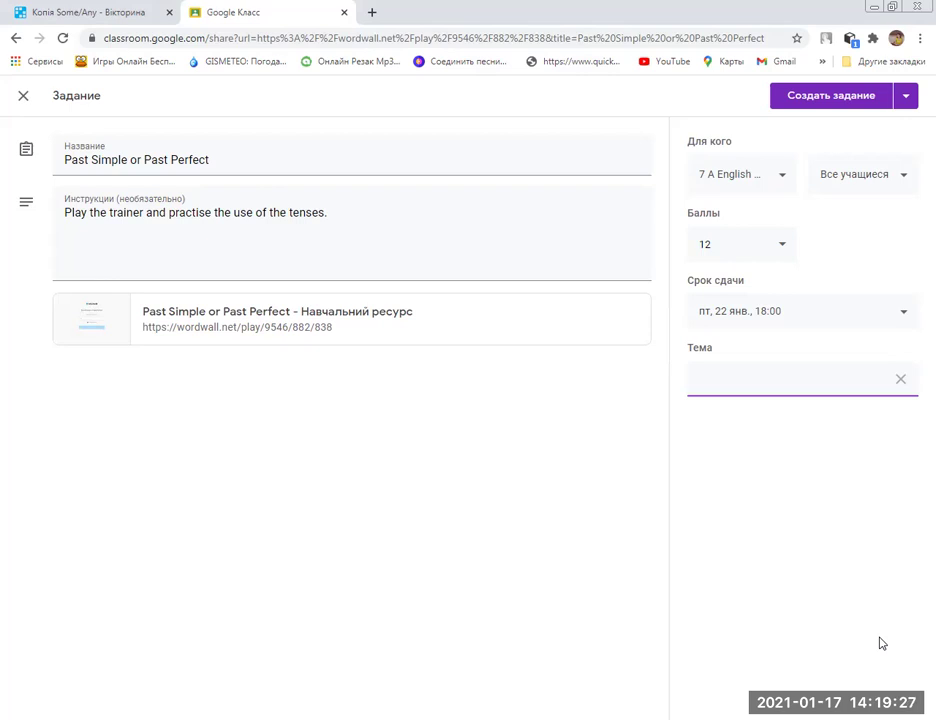
type("Past")
type(" S")
type("p")
type("le o")
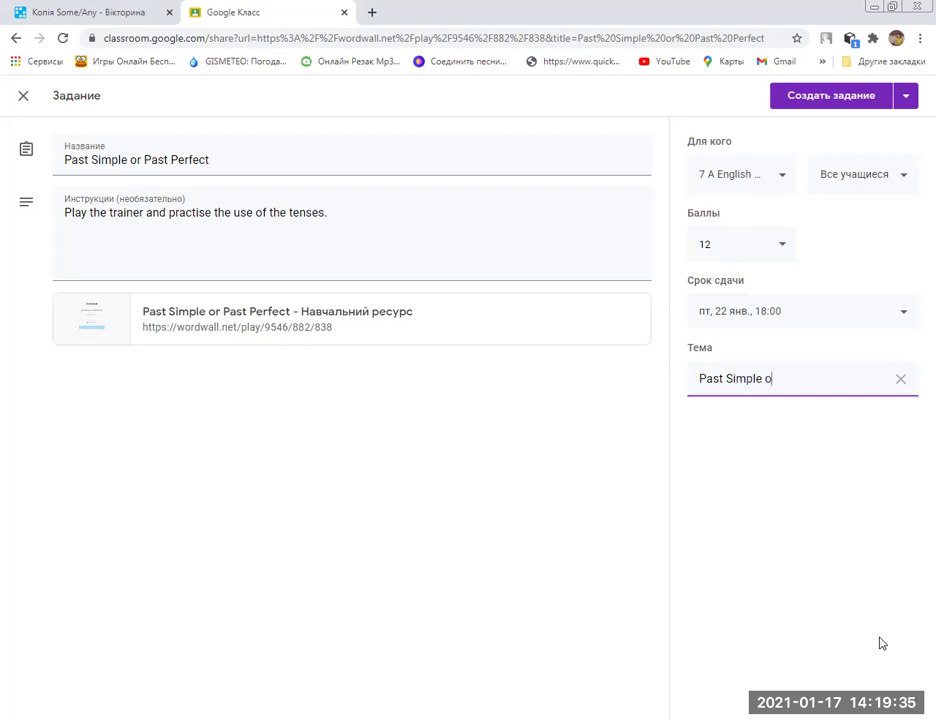
type("r Pas")
type("t ")
type("Perfect")
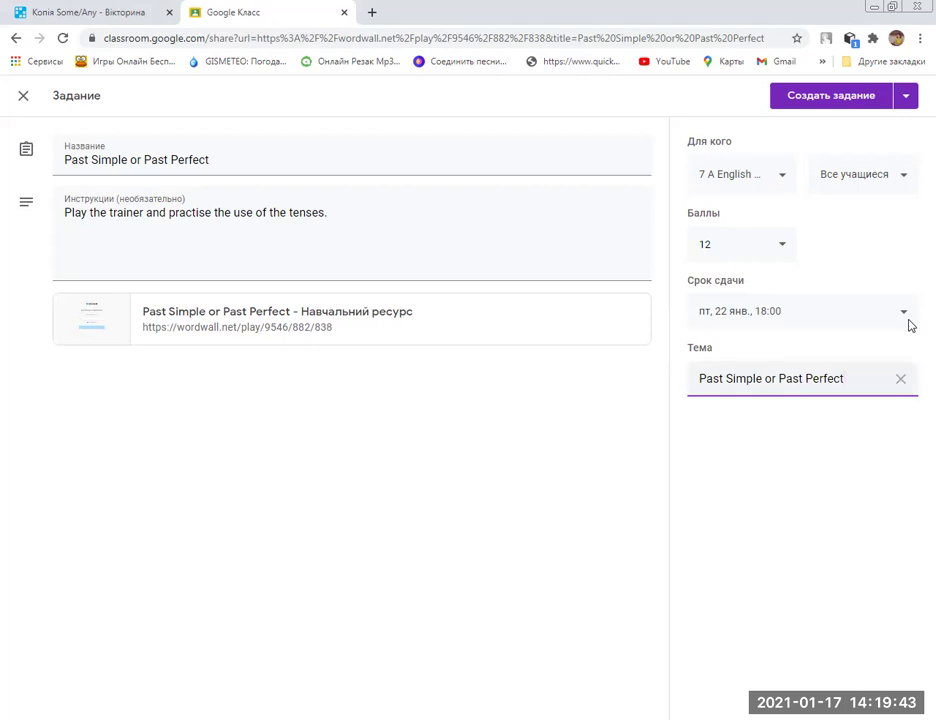
Post the assignment and expand it on the Задания page to show its Wordwall link
left_click(813, 105)
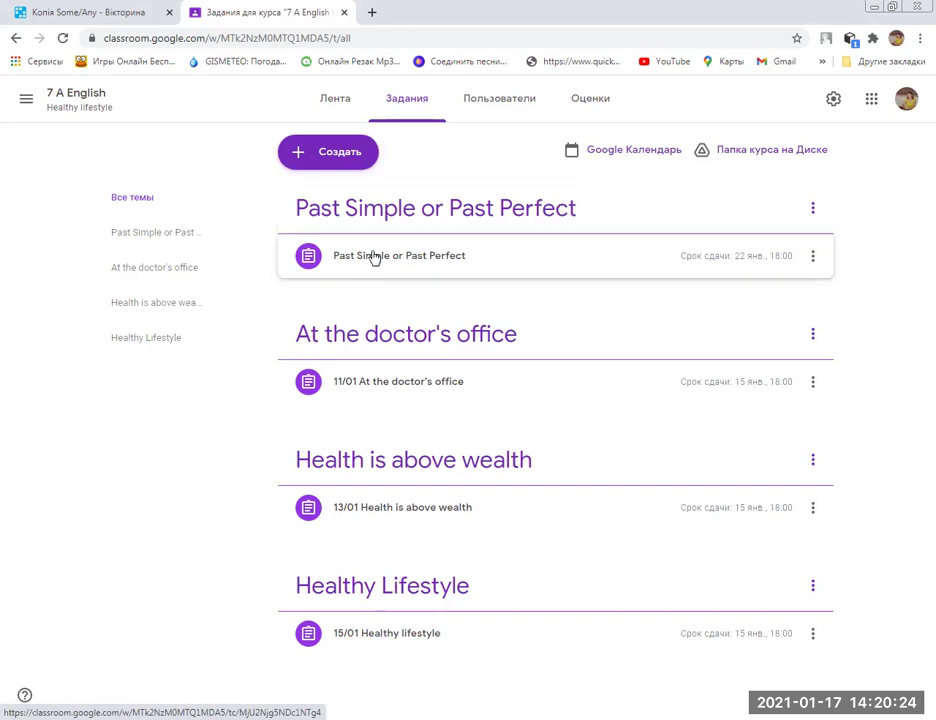
key("Return")
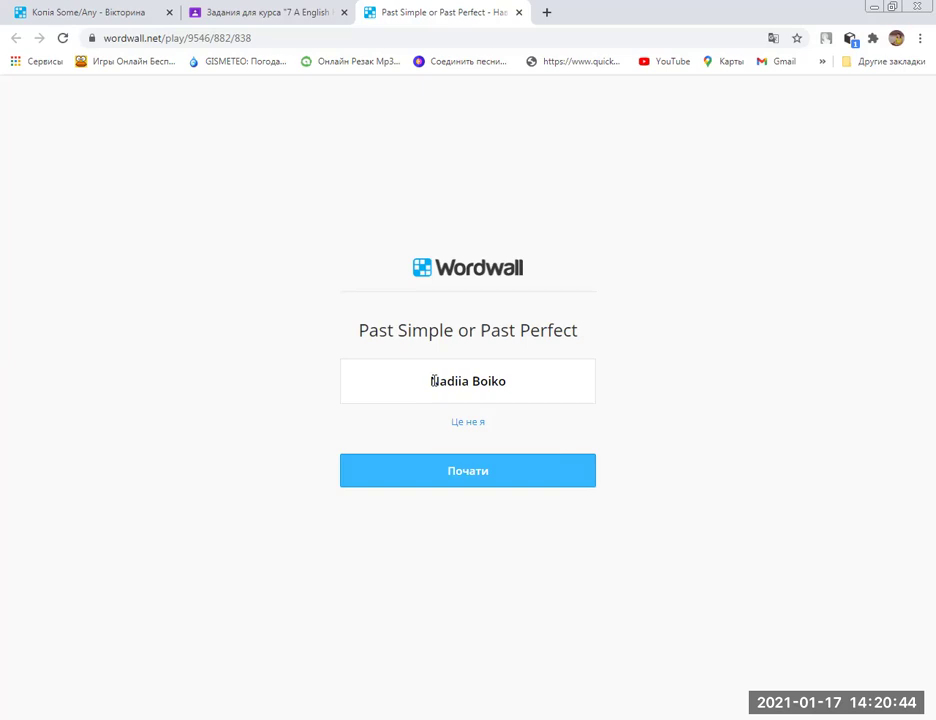
Select the pre-filled player name and continue to the quiz's start screen
mouse_move(431, 382)
left_mouse_down()
mouse_move(500, 383)
mouse_move(525, 407)
left_mouse_up()
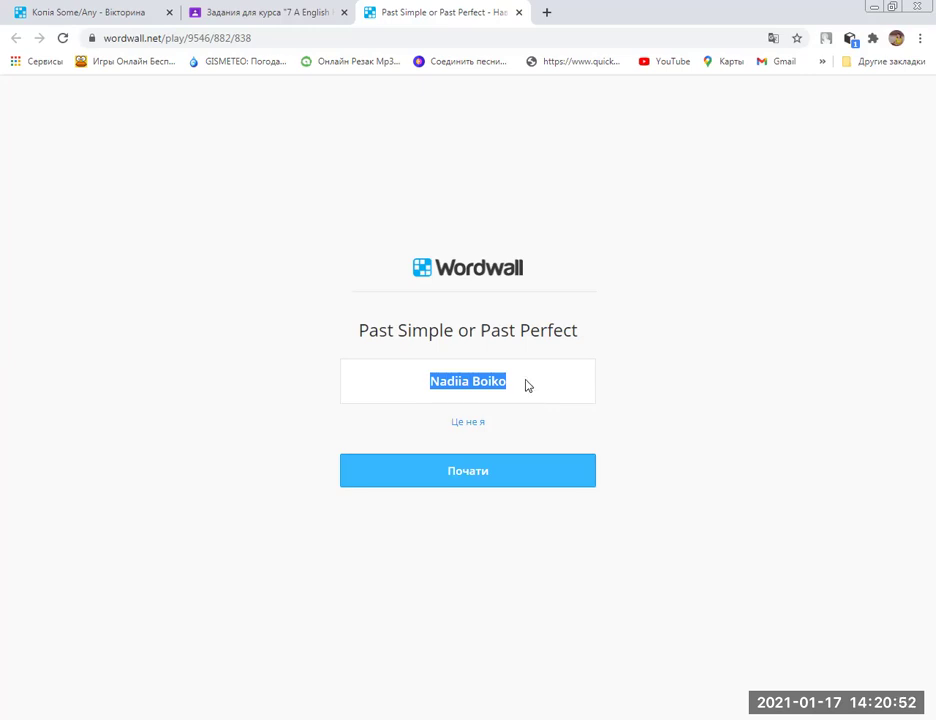
left_click(488, 481)
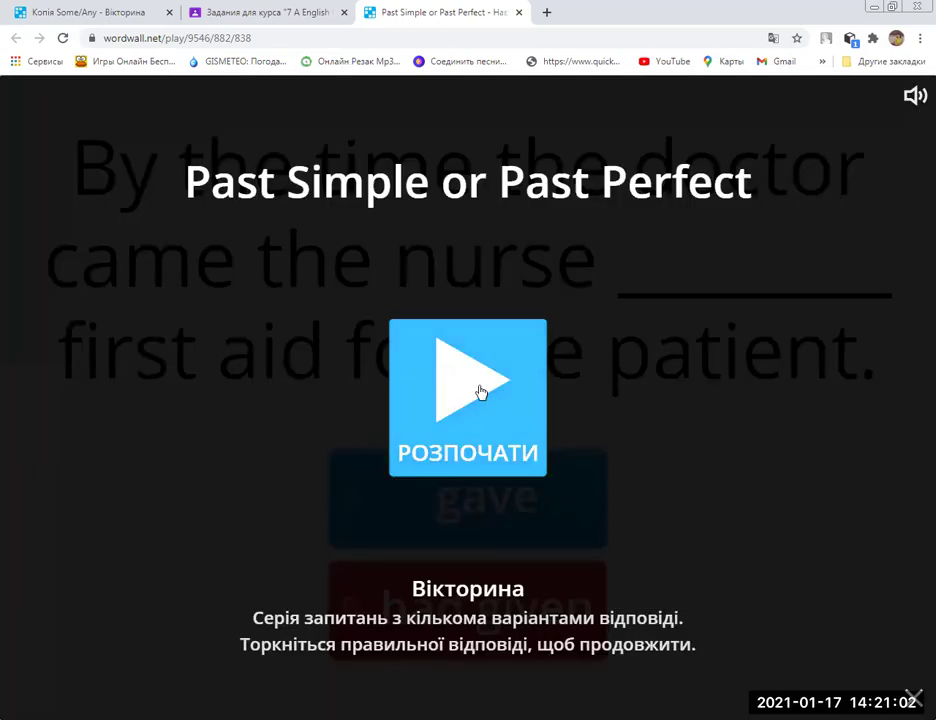
Start the quiz and answer the doctor question with 'gave'
left_click(676, 482)
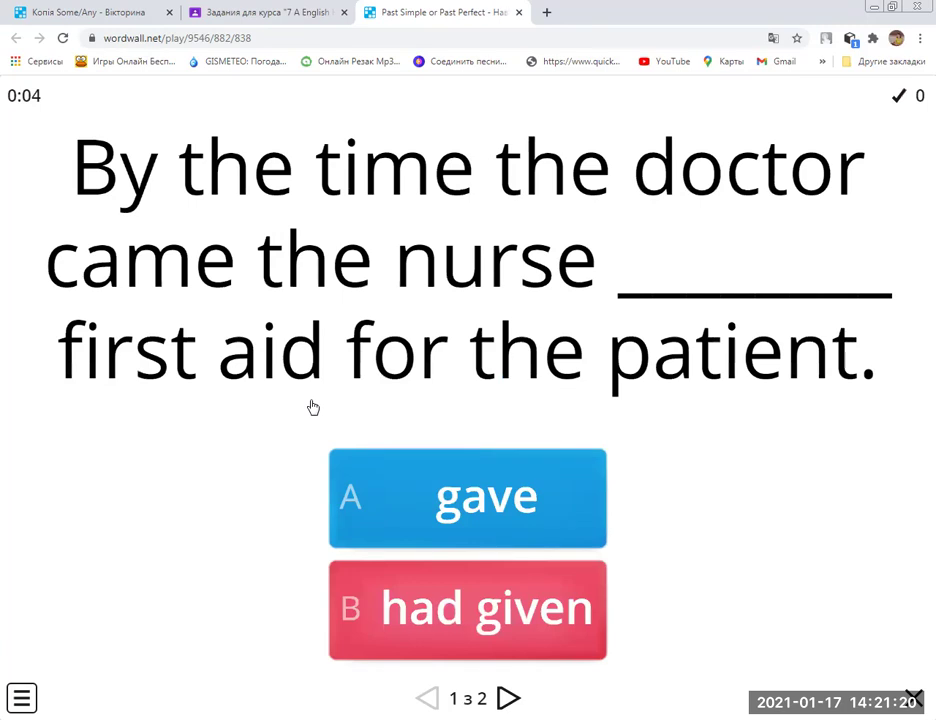
left_click(561, 501)
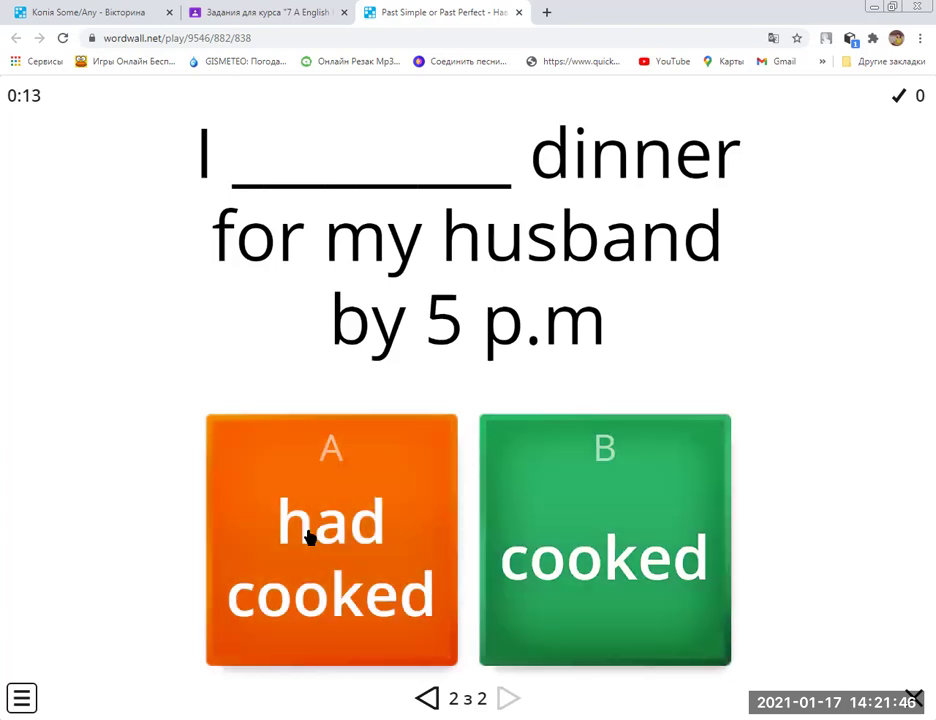
Answer the dinner question with 'had cooked', then reload the quiz page
left_click(309, 537)
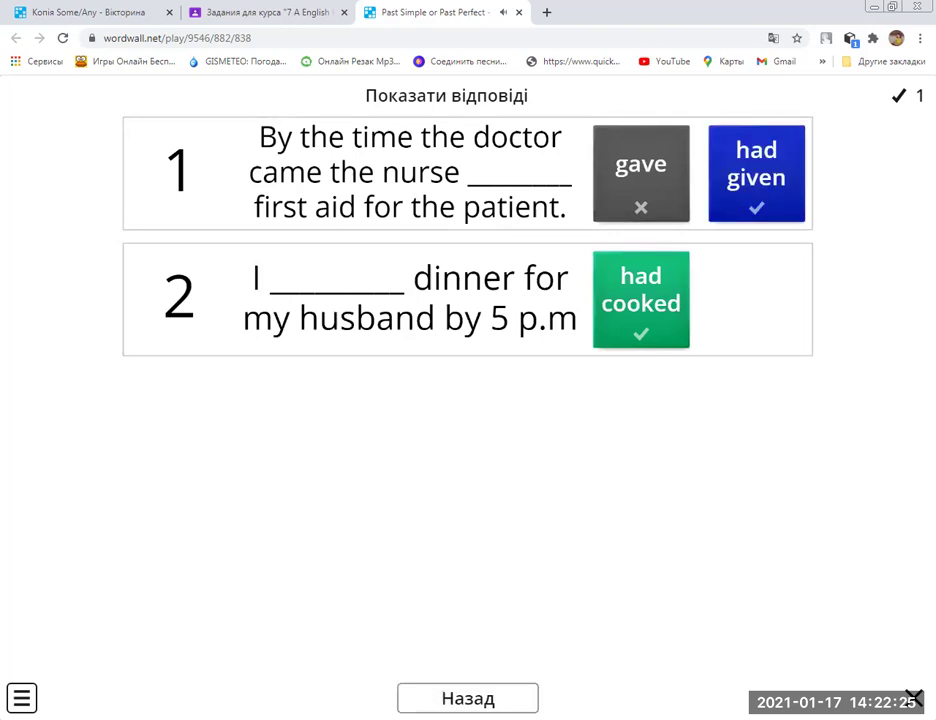
key("F5")
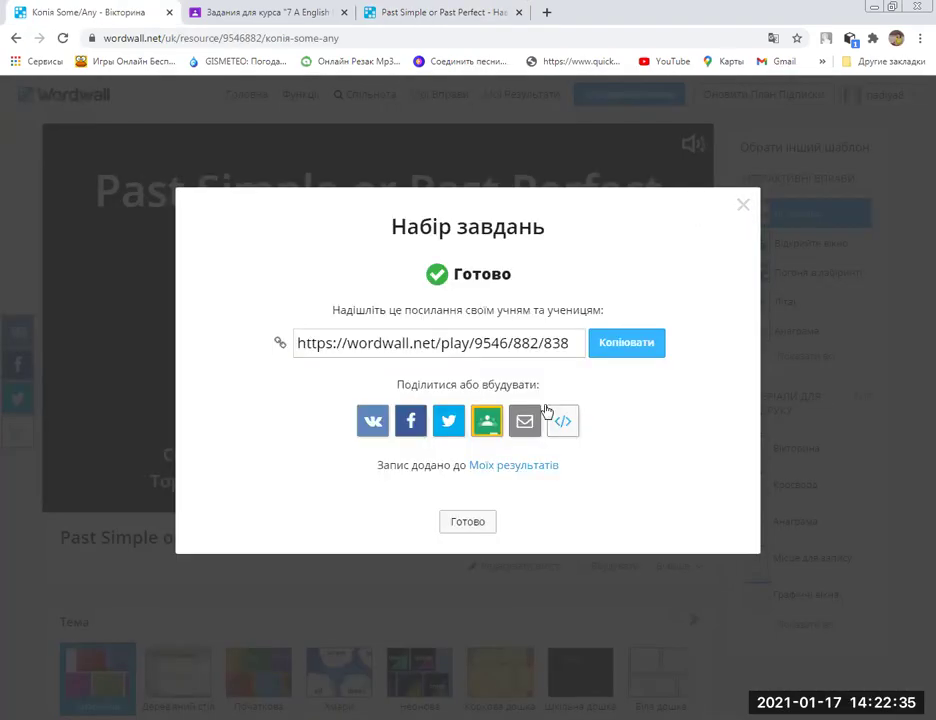
Close the Набір завдань sharing dialog
key("Escape")
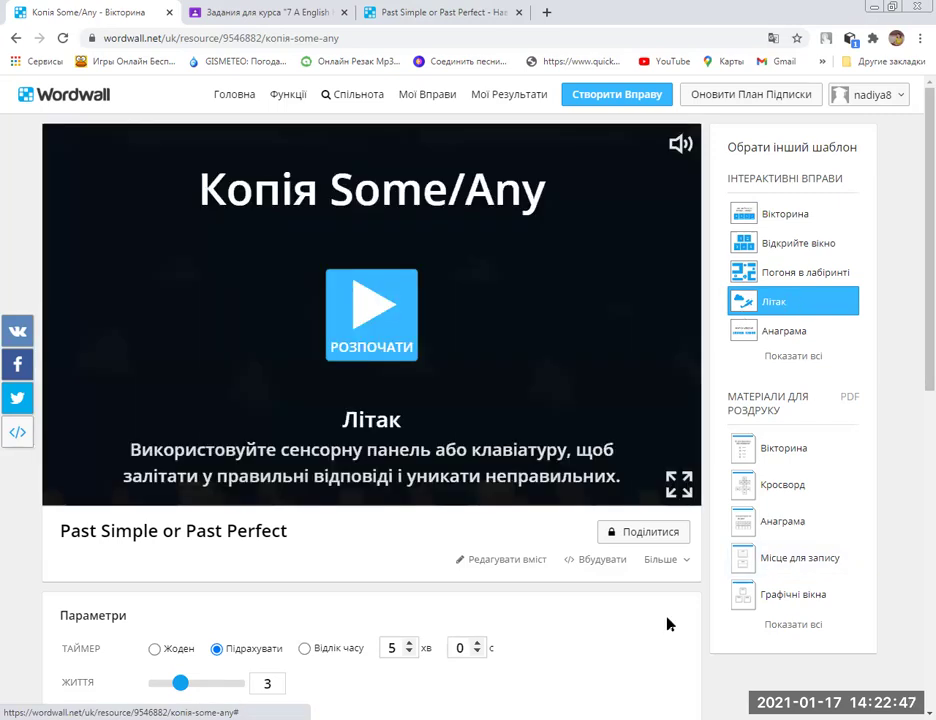
Start the Airplane game and steer the plane down into the 'had given' cloud
left_click(370, 331)
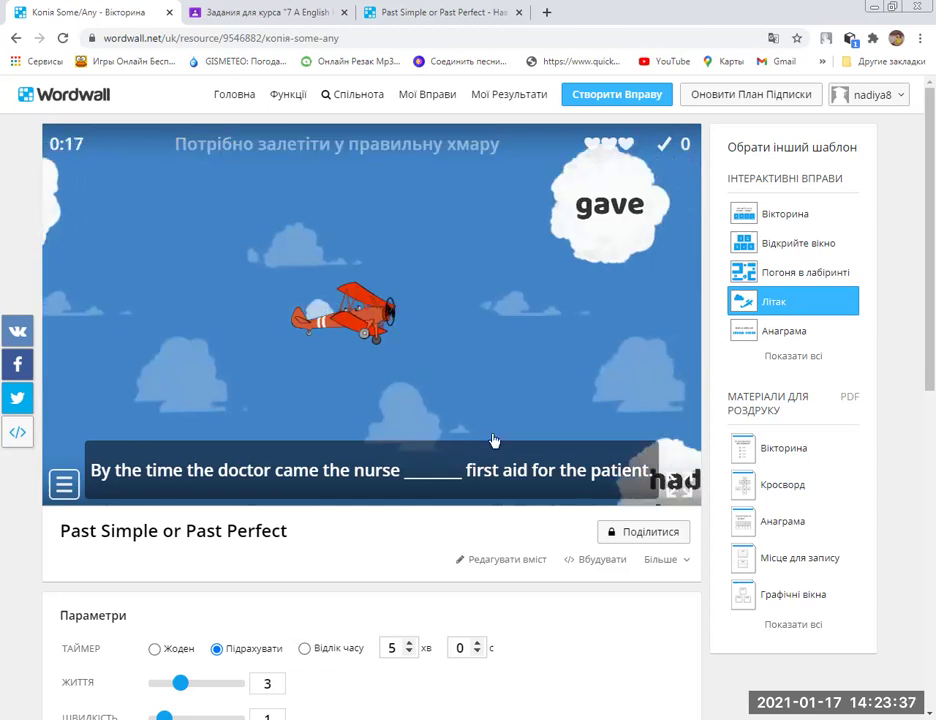
key("Down")
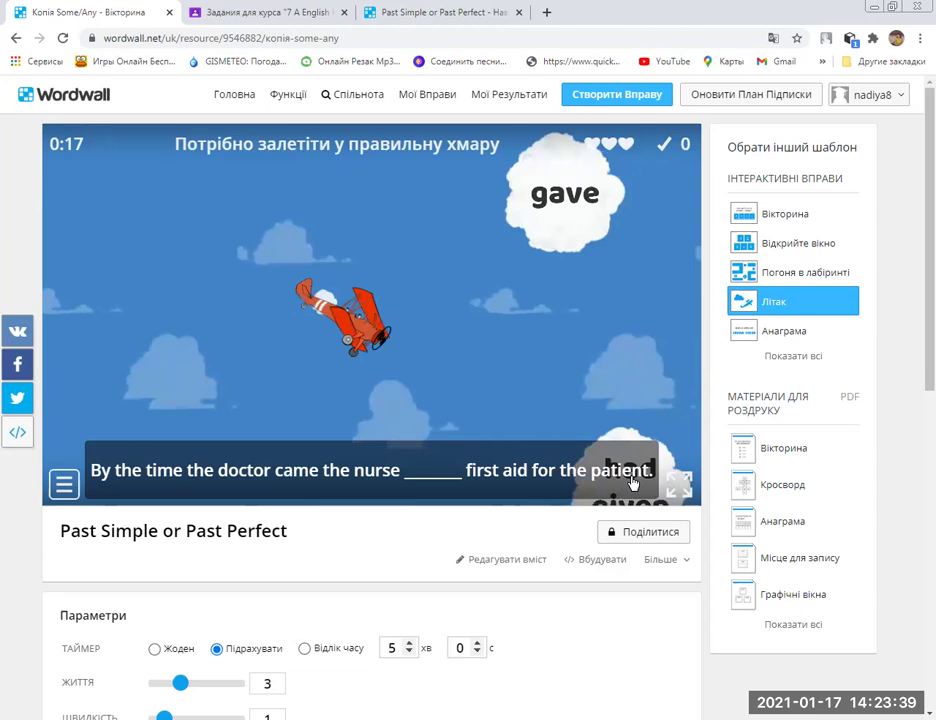
key("Down")
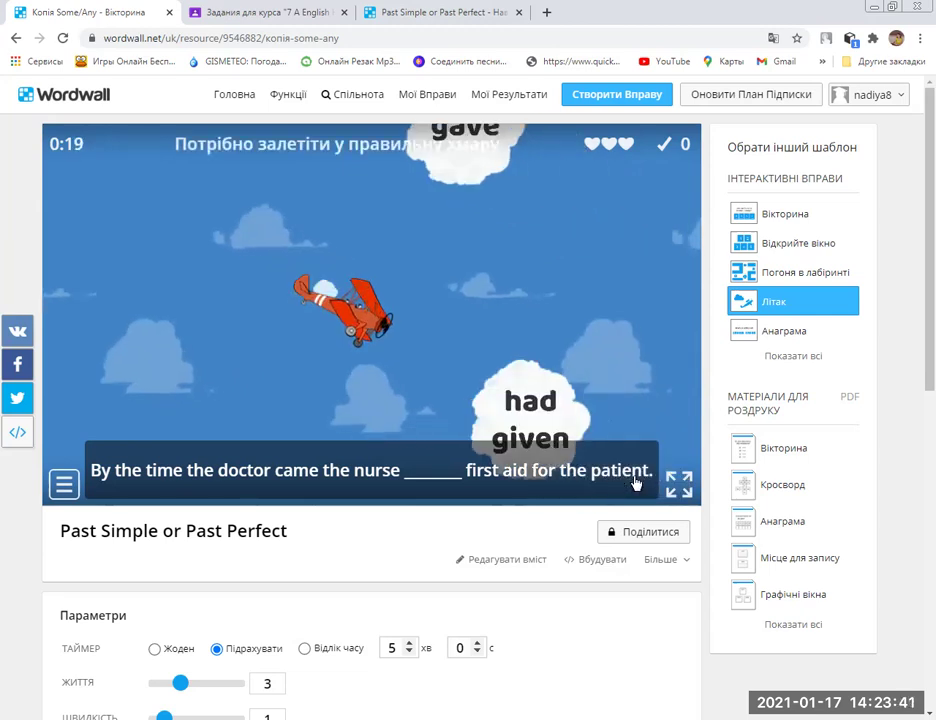
key("Down")
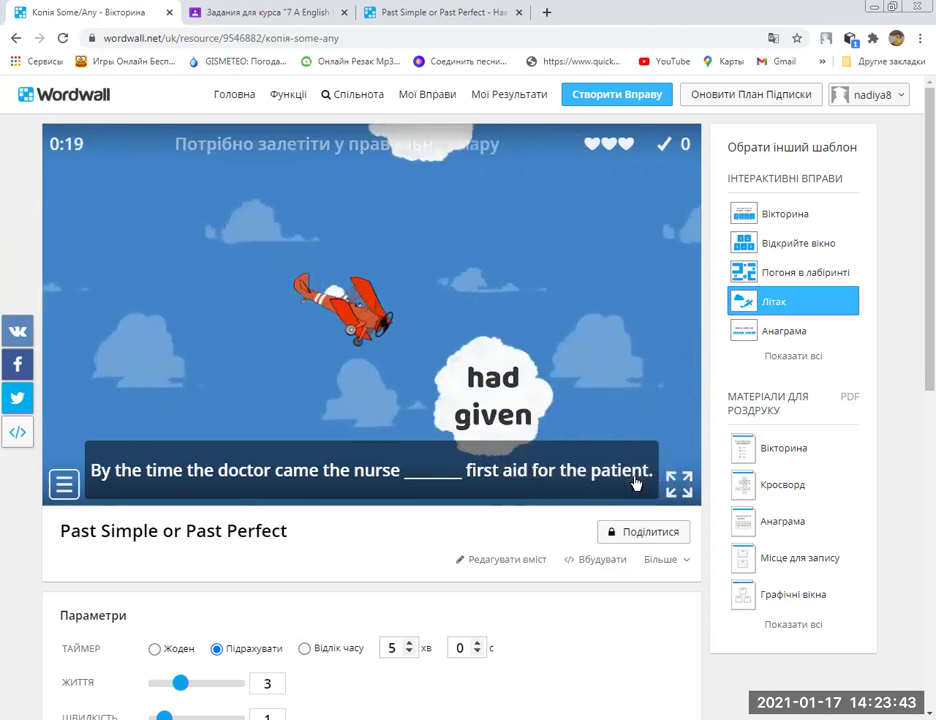
key("Down")
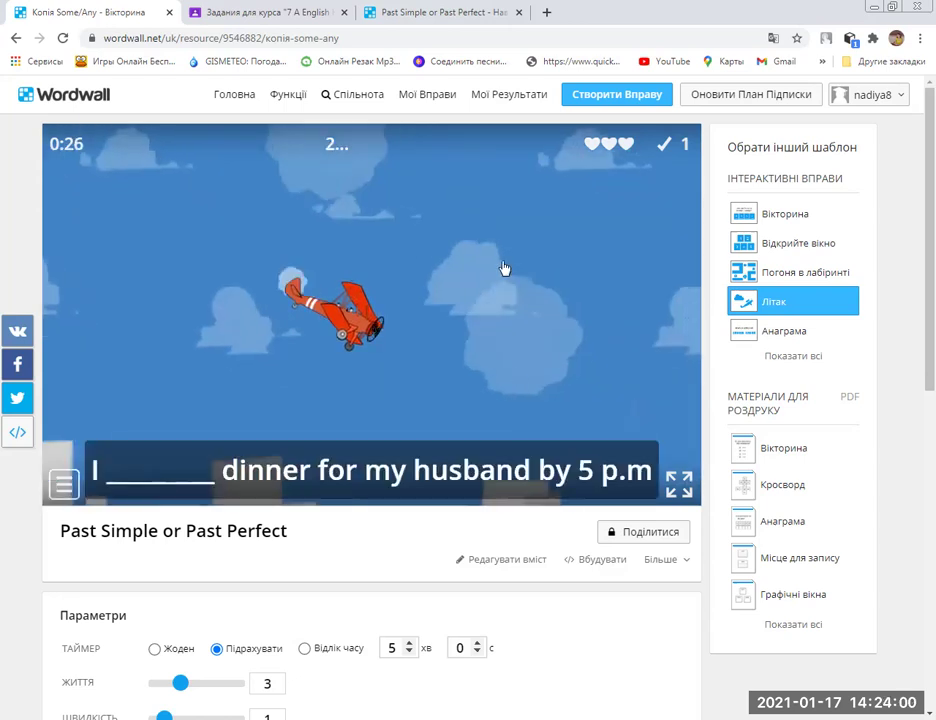
Climb the plane toward the 'had cooked' cloud for the dinner question
key("Up")
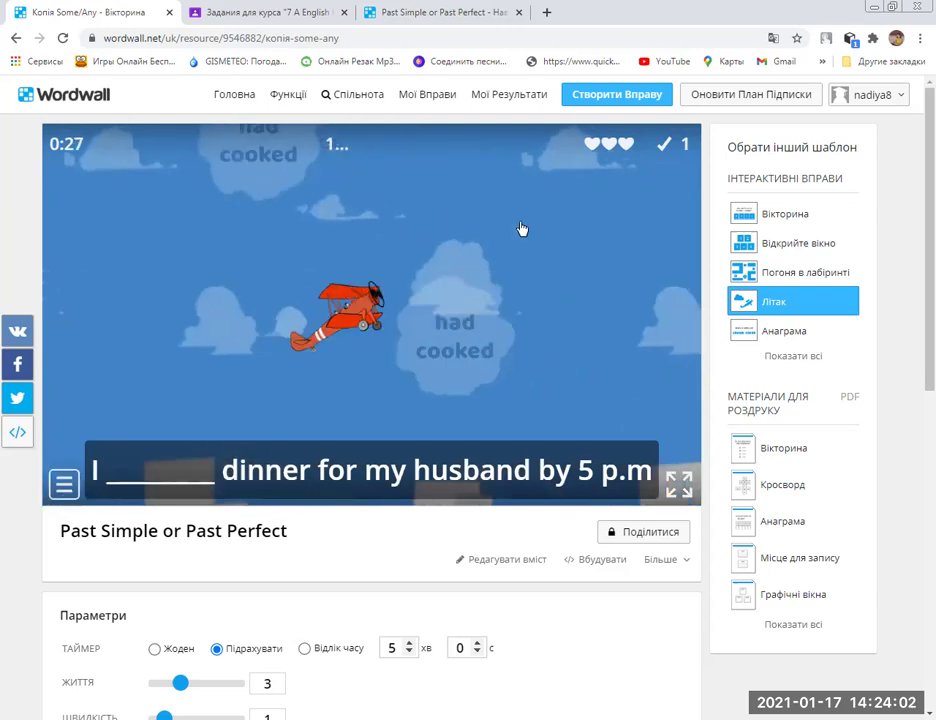